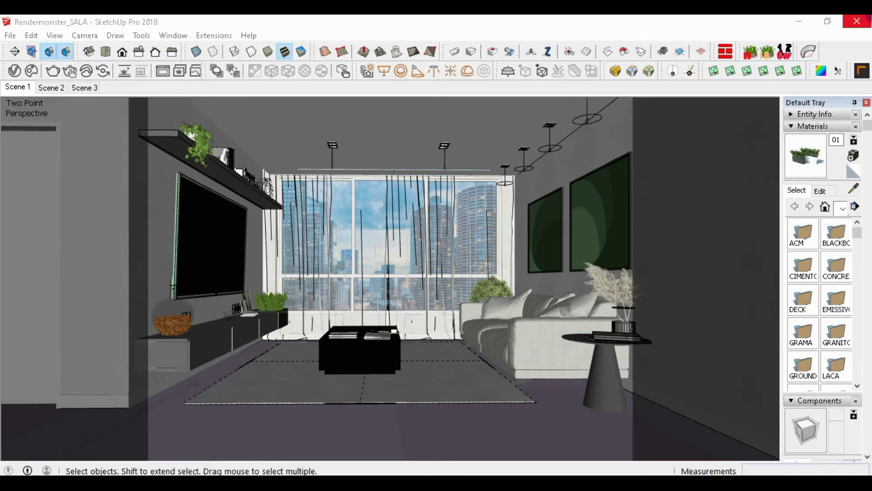
# Reset the V-Ray render settings to their defaults, with the advanced render parameters and Global Illumination settings expanded.
pyautogui.click(15, 71)
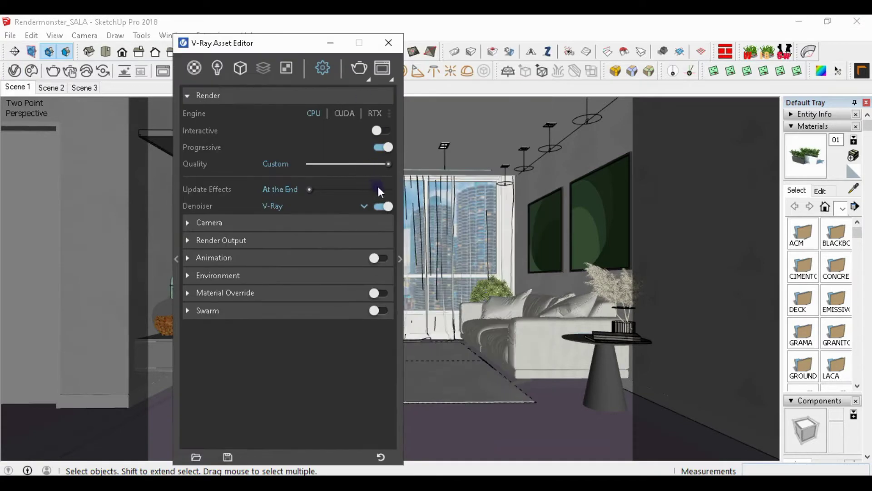
pyautogui.moveTo(296, 44); pyautogui.dragTo(293, 34)
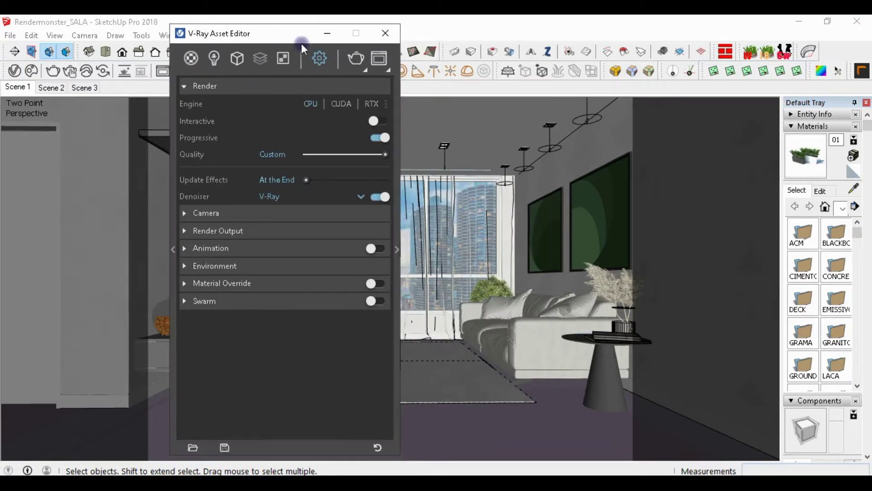
pyautogui.click(395, 249)
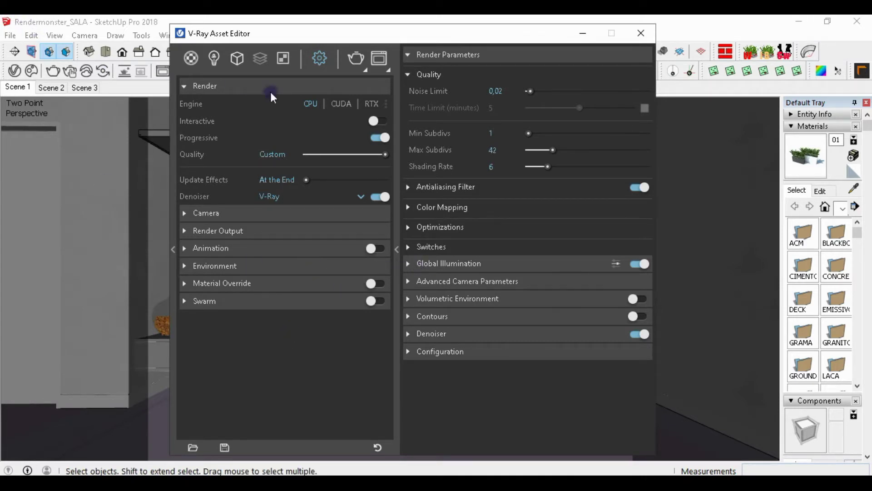
pyautogui.click(450, 264)
pyautogui.moveTo(456, 35)
pyautogui.mouseDown()
pyautogui.moveTo(468, 26)
pyautogui.moveTo(456, 26)
pyautogui.mouseUp()
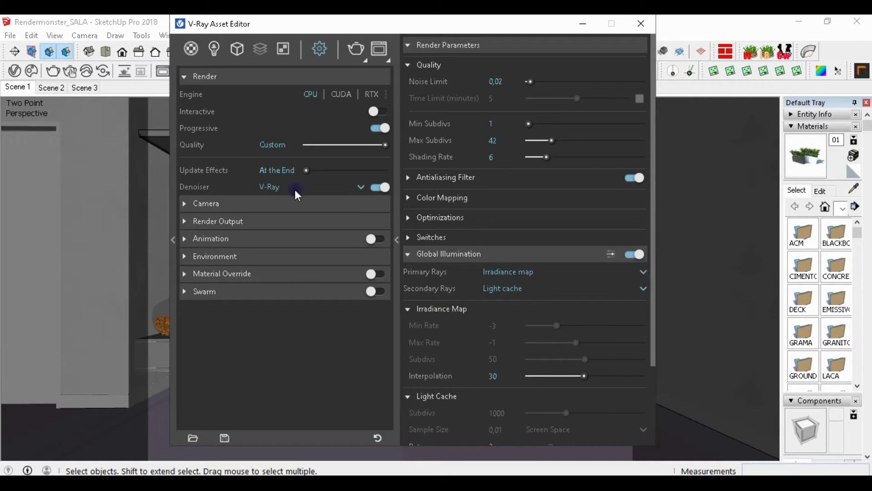
pyautogui.click(377, 437)
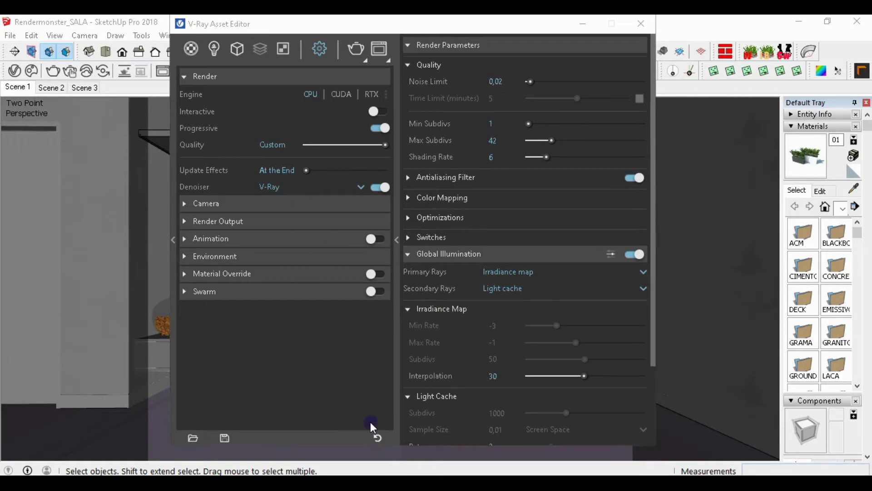
# Set the Light Cache subdivs under Global Illumination to 1200 while the primary rays use Brute force.
pyautogui.click(478, 252)
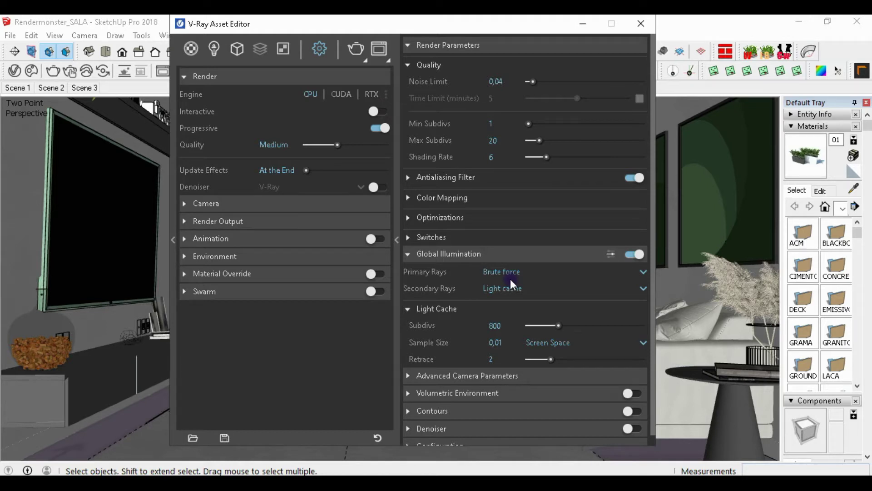
pyautogui.click(495, 343)
pyautogui.moveTo(506, 327); pyautogui.dragTo(471, 317)
pyautogui.doubleClick(505, 326)
pyautogui.write('1200')
pyautogui.press('Return')
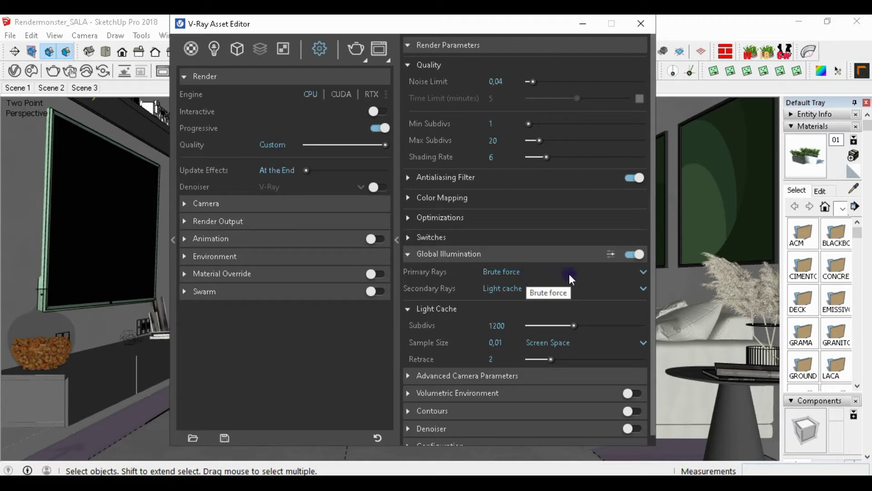
# Set the Global Illumination primary rays to Irradiance map.
pyautogui.click(589, 274)
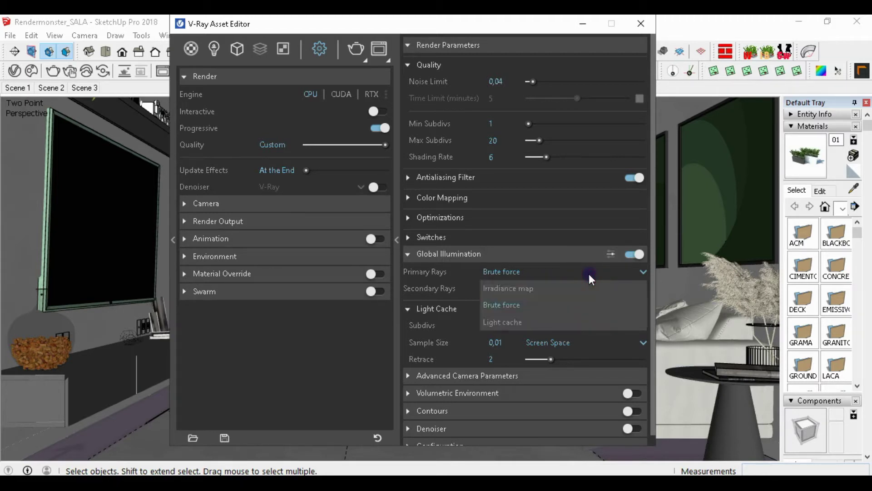
pyautogui.click(568, 289)
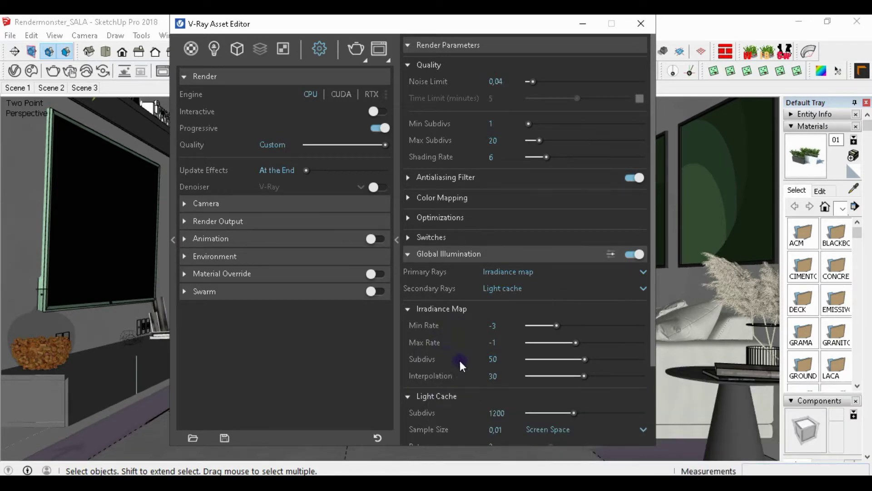
pyautogui.click(500, 342)
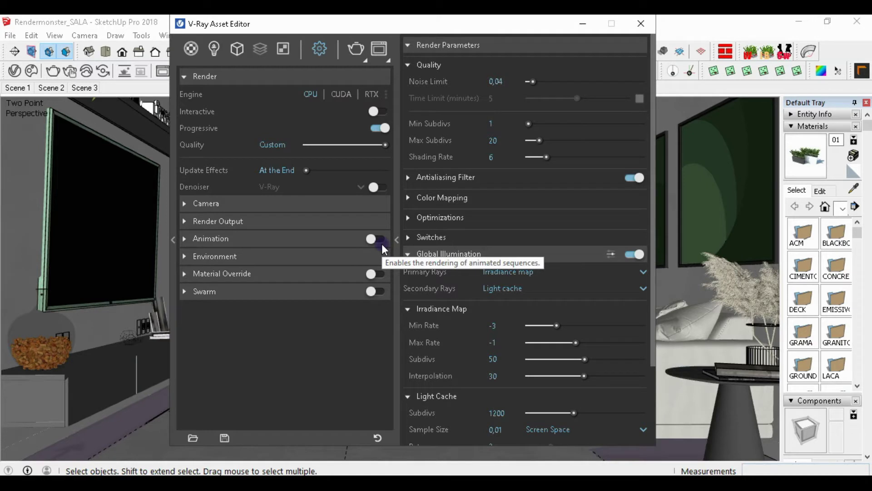
# Compare the render quality presets up to High+ and bring the quality back to Medium.
pyautogui.click(343, 144)
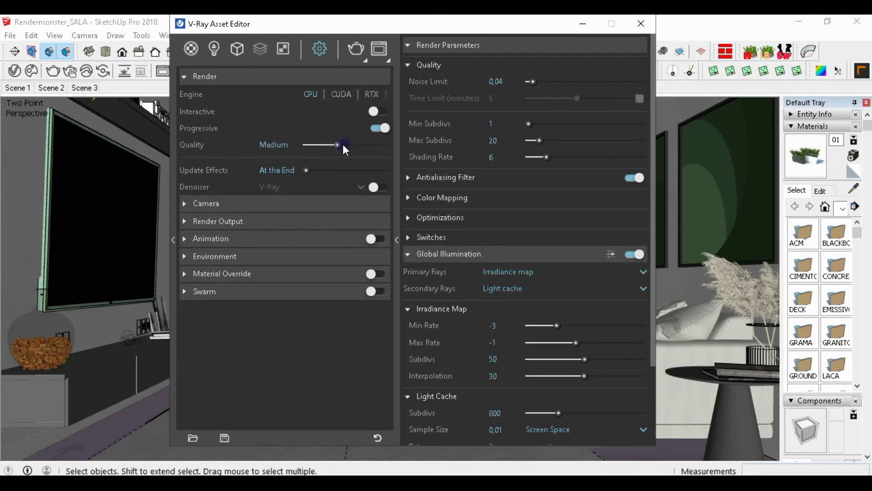
pyautogui.moveTo(339, 145); pyautogui.dragTo(383, 150)
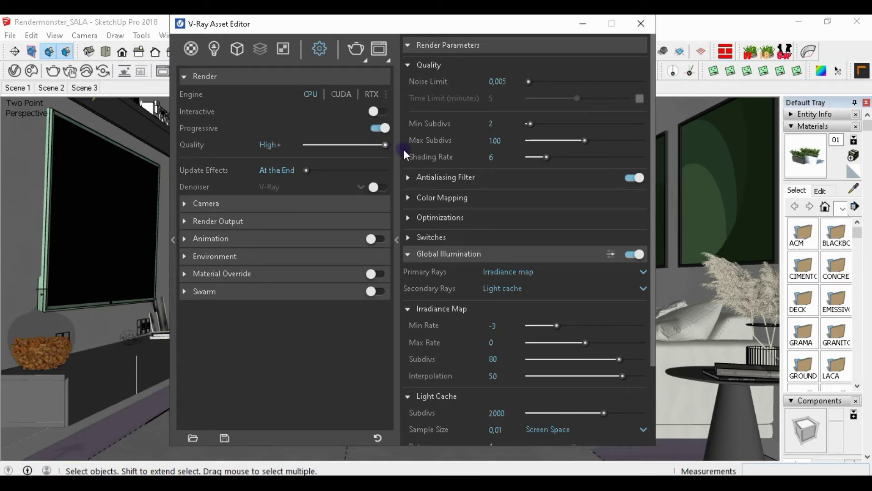
pyautogui.moveTo(379, 144)
pyautogui.mouseDown()
pyautogui.moveTo(367, 144)
pyautogui.moveTo(393, 142)
pyautogui.mouseUp()
pyautogui.moveTo(354, 143); pyautogui.dragTo(398, 149)
pyautogui.click(345, 144)
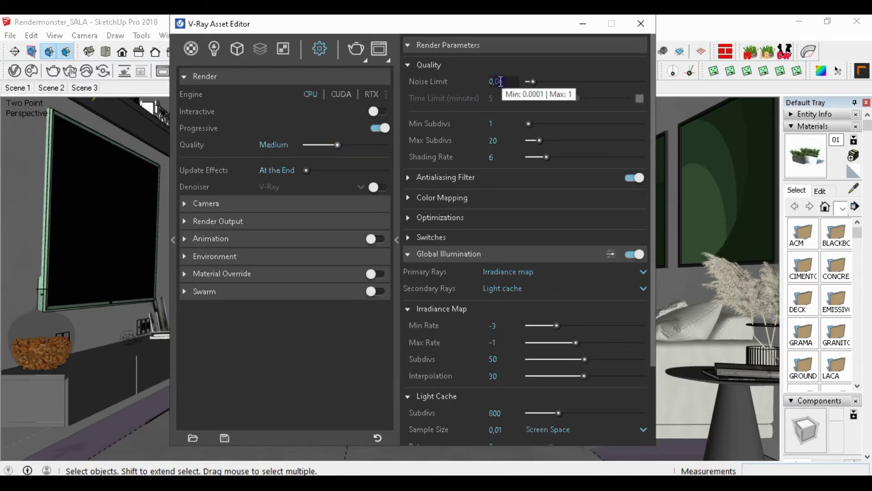
# Set the render quality's noise limit to 0,02.
pyautogui.moveTo(500, 81); pyautogui.dragTo(506, 80)
pyautogui.write('2')
pyautogui.press('Return')
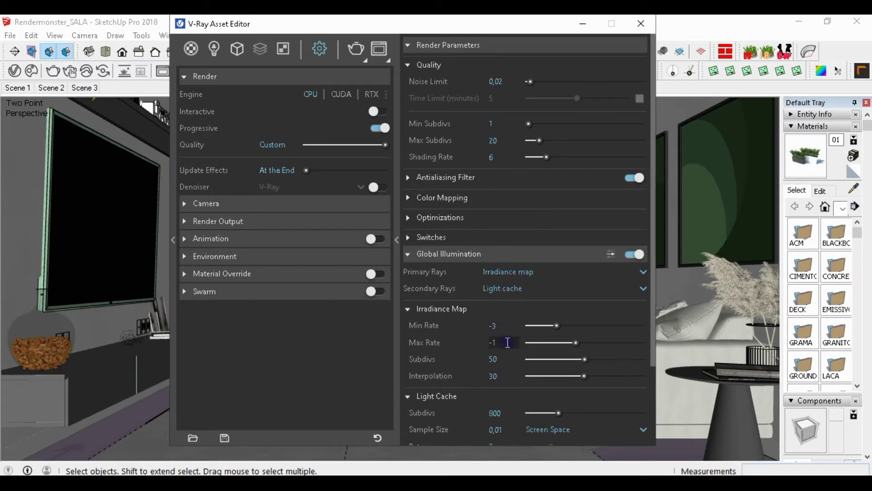
# Set the Irradiance Map subdivs to 55 and its interpolation to 35.
pyautogui.click(493, 358)
pyautogui.moveTo(500, 356); pyautogui.dragTo(477, 361)
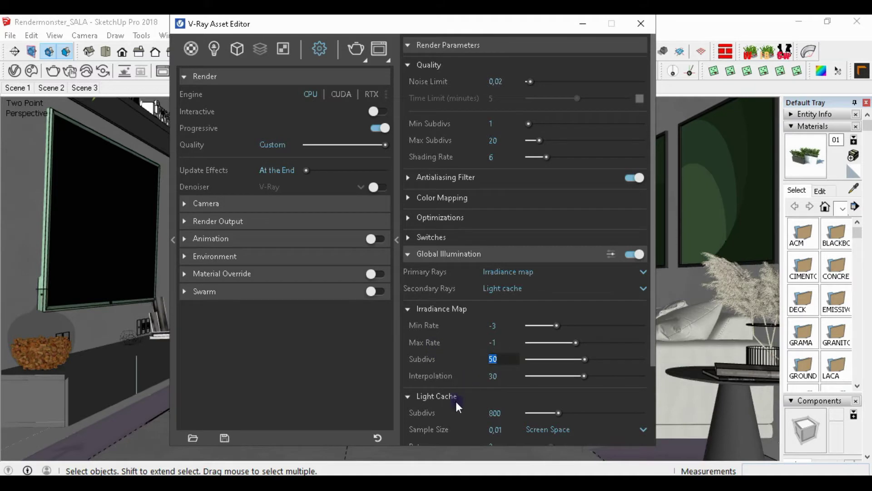
pyautogui.write('55')
pyautogui.press('Tab')
pyautogui.write('35')
pyautogui.press('Return')
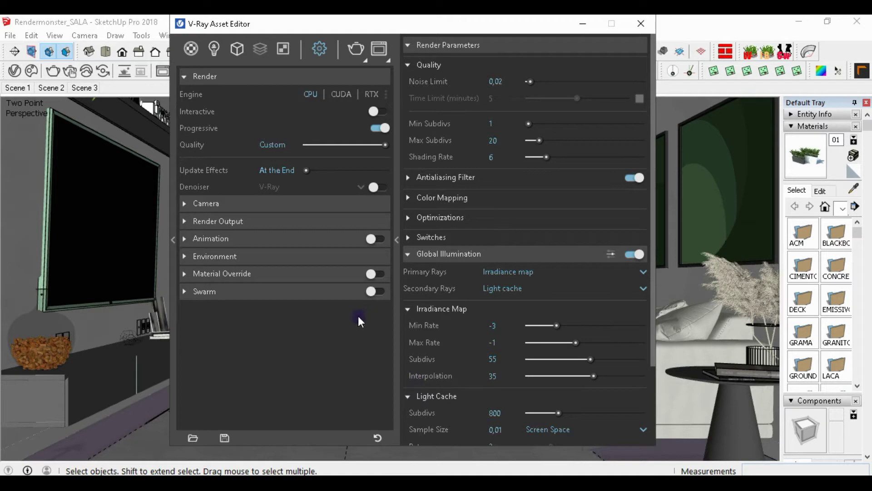
# Set the Light Cache subdivs to 1200 and collapse the Global Illumination settings.
pyautogui.scroll(-2, 418, 353)
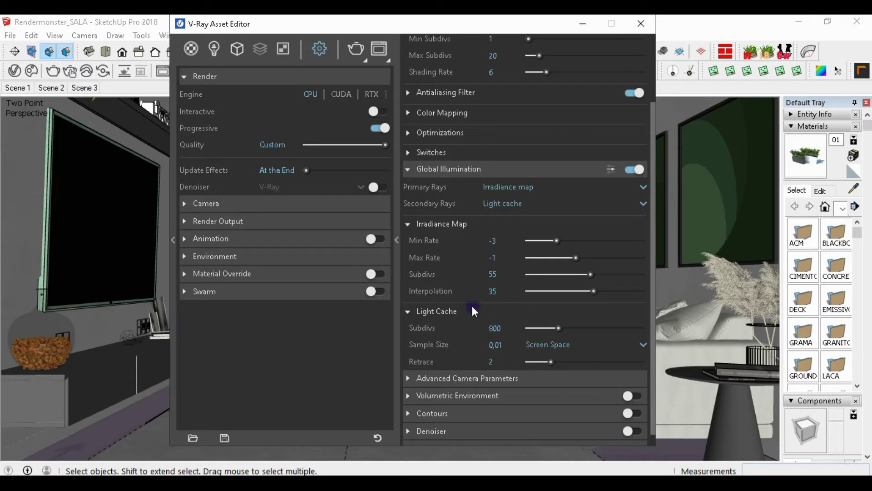
pyautogui.doubleClick(495, 328)
pyautogui.write('1200')
pyautogui.click(456, 314)
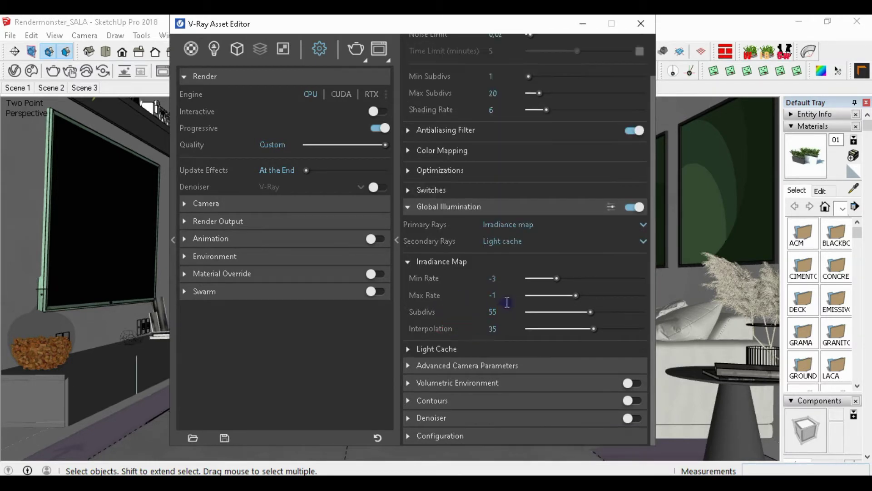
pyautogui.click(430, 348)
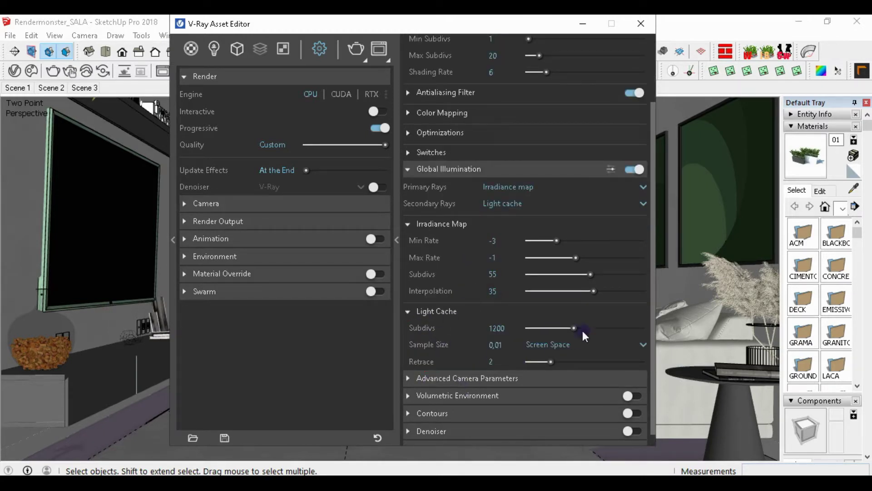
pyautogui.click(429, 170)
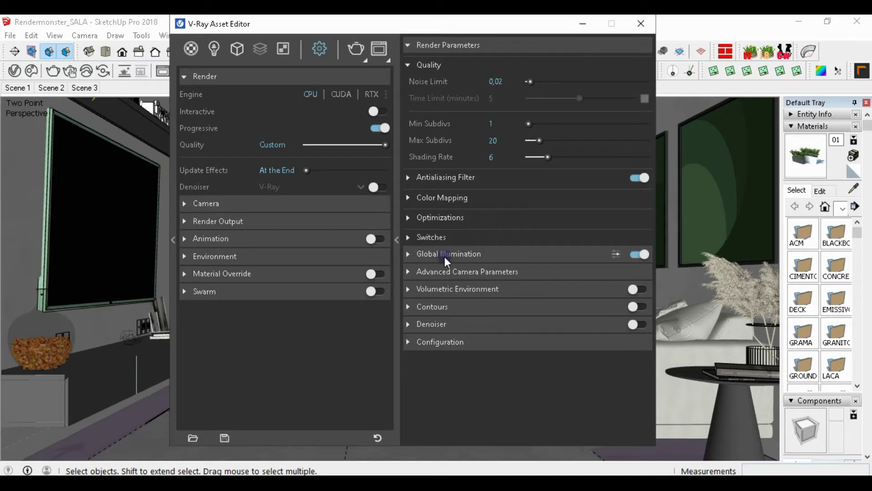
# Turn on the safe frame, set the render output aspect ratio to 4:3 - Picture, and close the V-Ray Asset Editor.
pyautogui.click(300, 221)
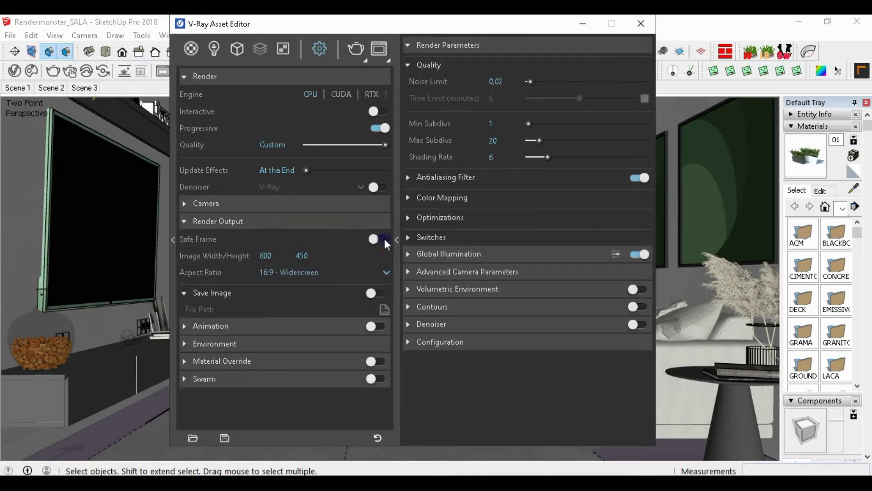
pyautogui.click(325, 272)
pyautogui.click(295, 326)
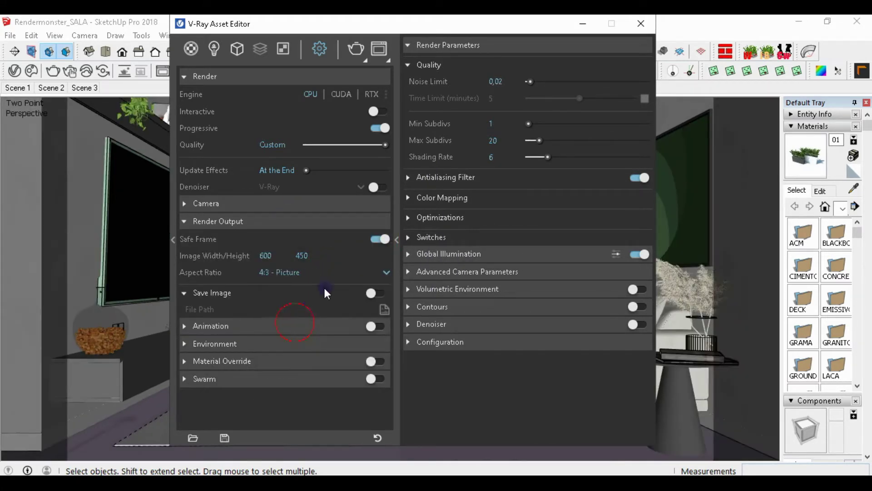
pyautogui.click(273, 222)
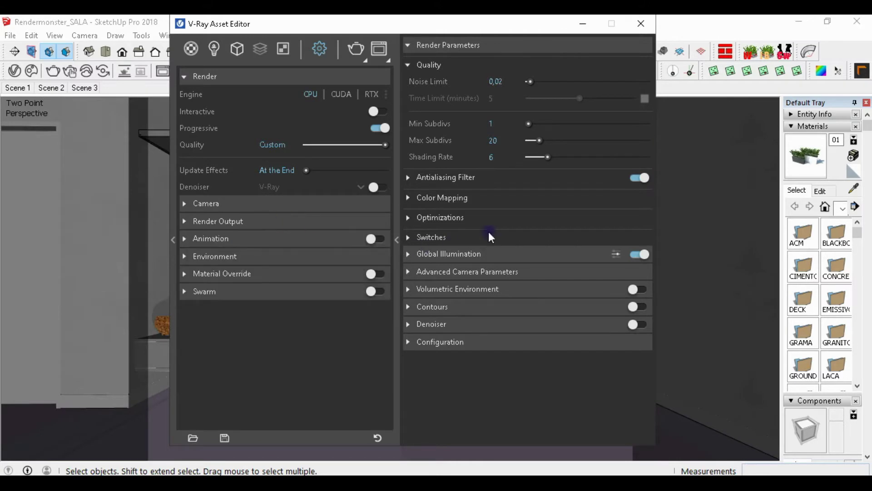
pyautogui.moveTo(517, 31); pyautogui.dragTo(678, 42)
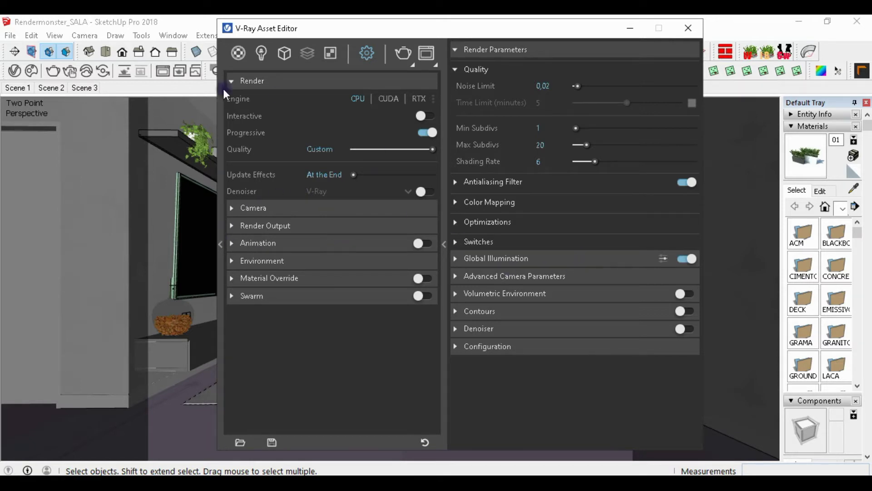
pyautogui.click(686, 30)
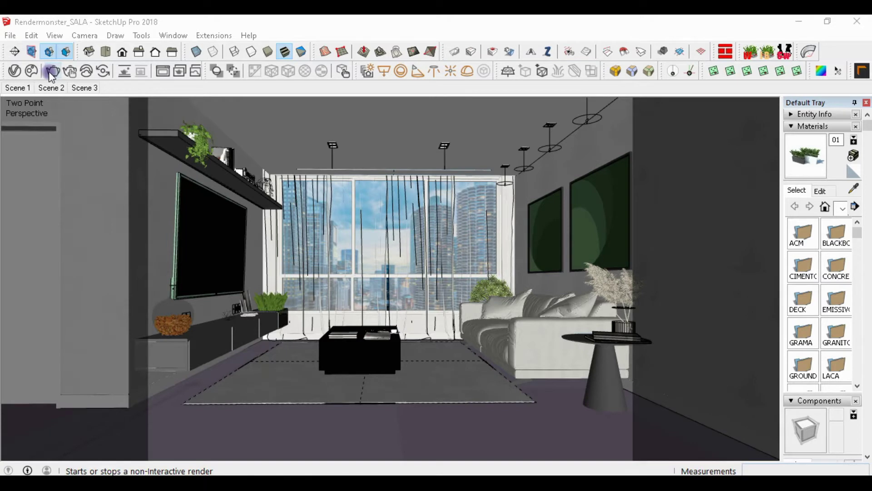
# Enable the V-Ray clipper for the Section 1 geometry and close the Asset Editor.
pyautogui.click(15, 71)
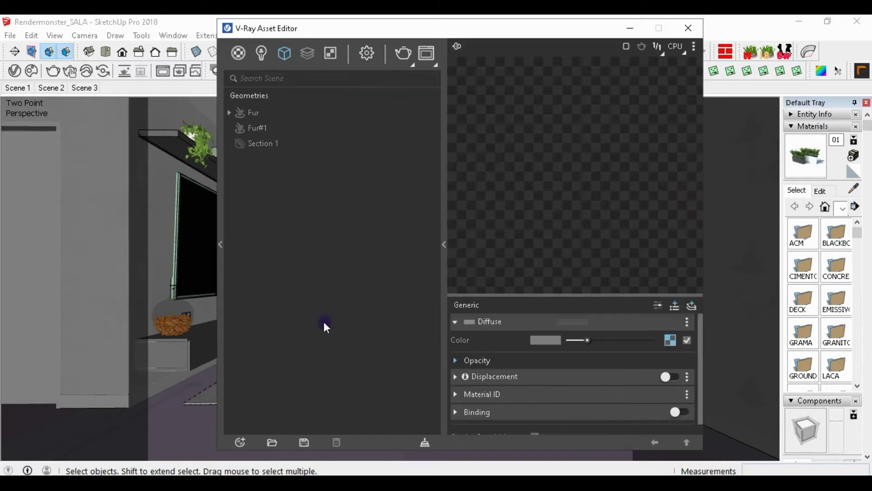
pyautogui.click(254, 145)
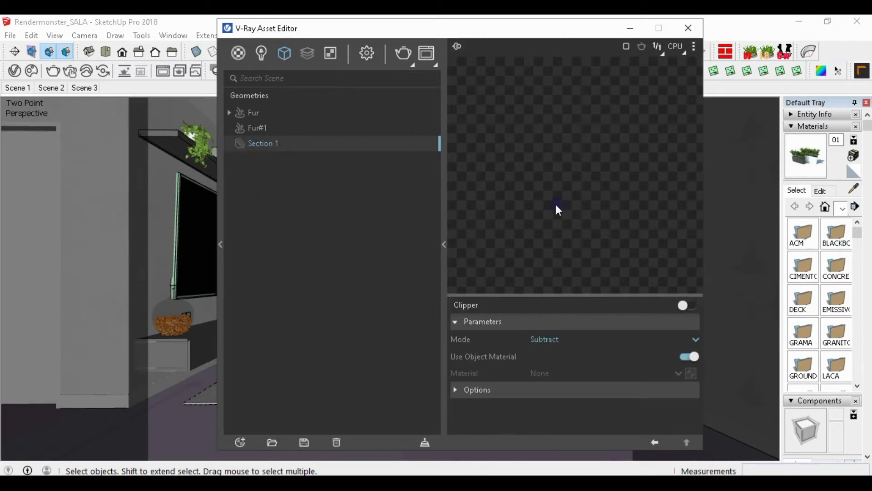
pyautogui.click(692, 304)
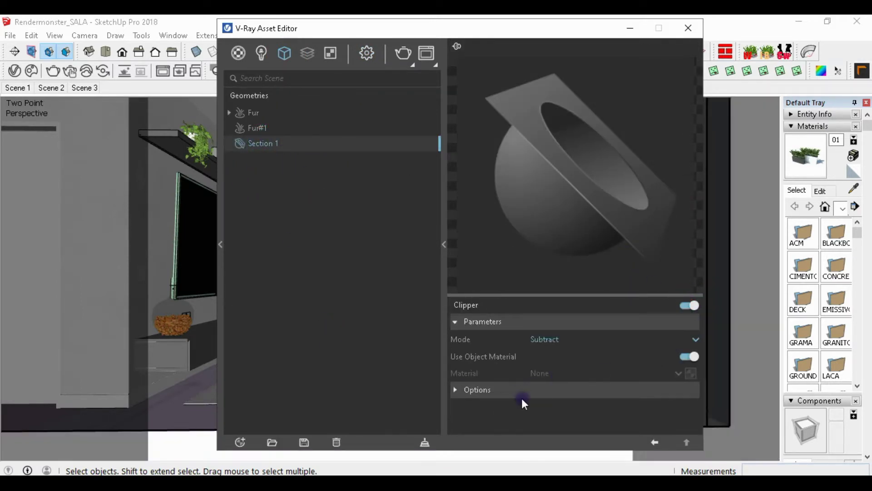
pyautogui.click(689, 28)
# Run a brief non-interactive test render of the living room, stop it and close the frame buffer.
pyautogui.keyDown('shift'); pyautogui.moveTo(481, 248); pyautogui.dragTo(488, 300, button='middle'); pyautogui.keyUp('shift')
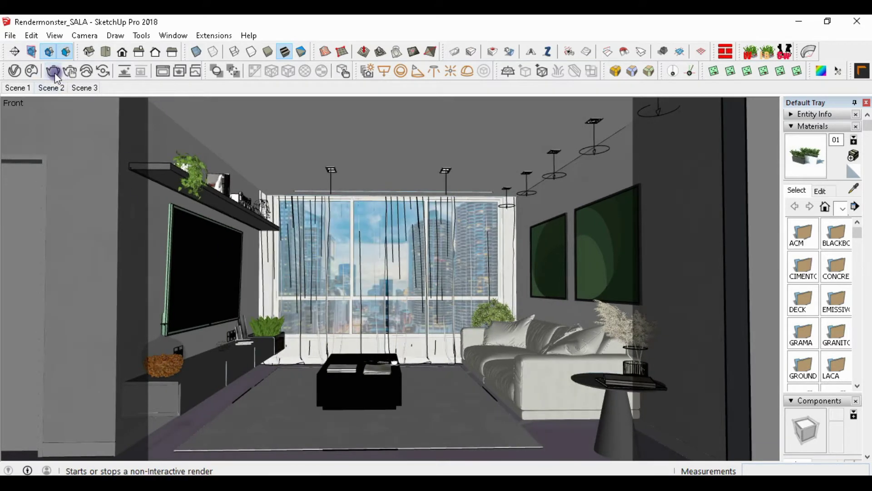
pyautogui.click(51, 73)
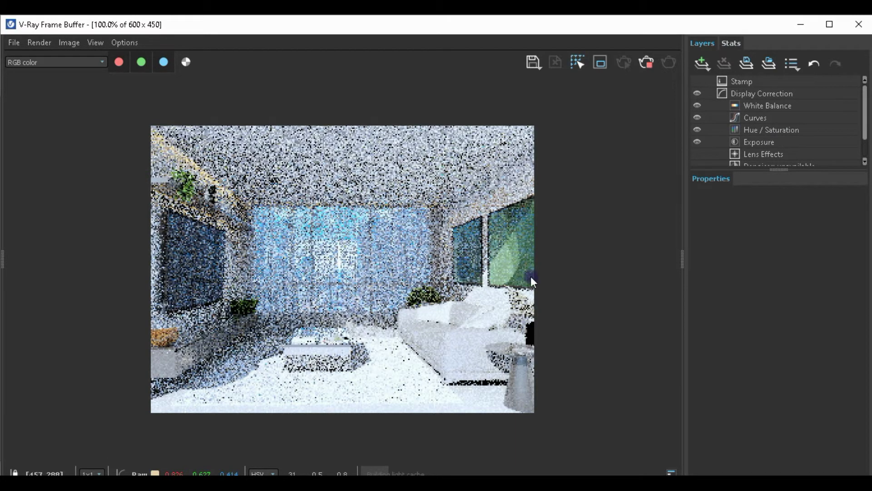
pyautogui.click(647, 63)
pyautogui.click(865, 33)
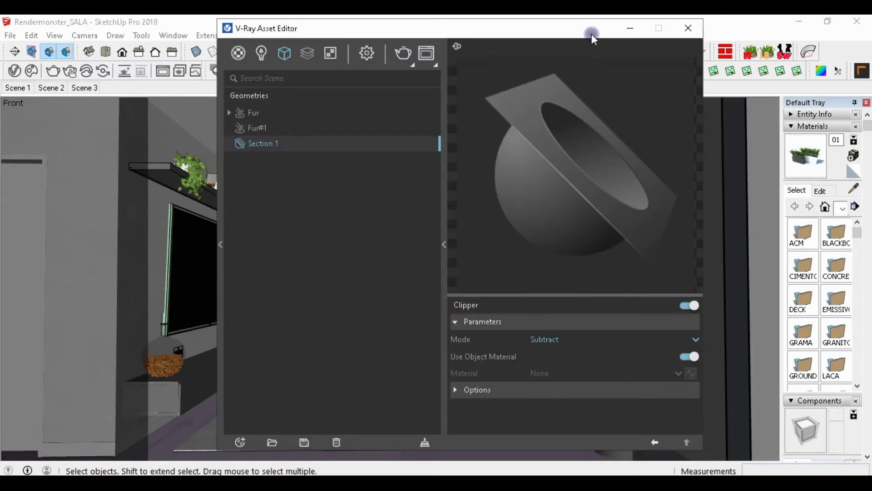
# For the Section 1 clipper, turn on Camera Rays Only and turn off Affect Light and Clip Light Geometry.
pyautogui.click(522, 389)
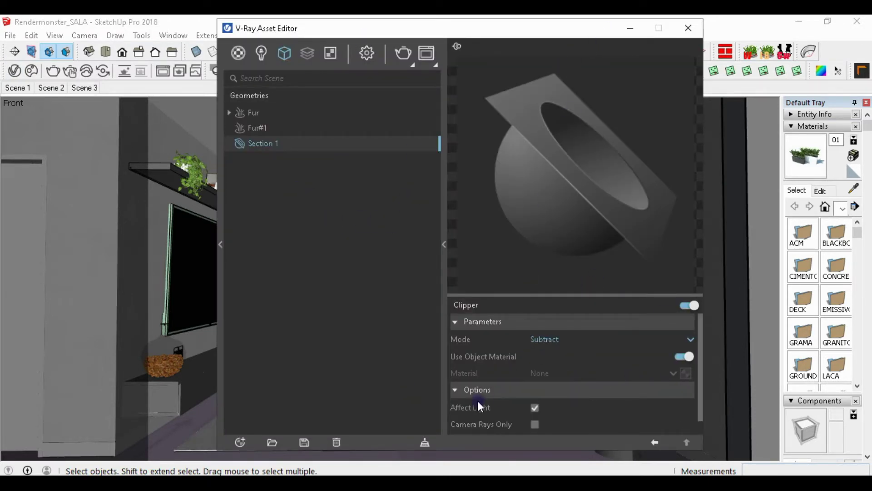
pyautogui.scroll(-1, 688, 406)
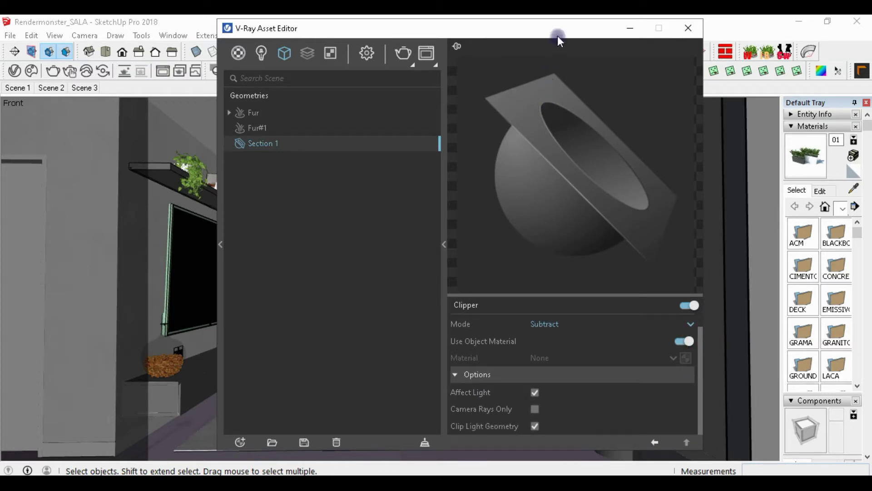
pyautogui.moveTo(590, 298); pyautogui.dragTo(600, 215)
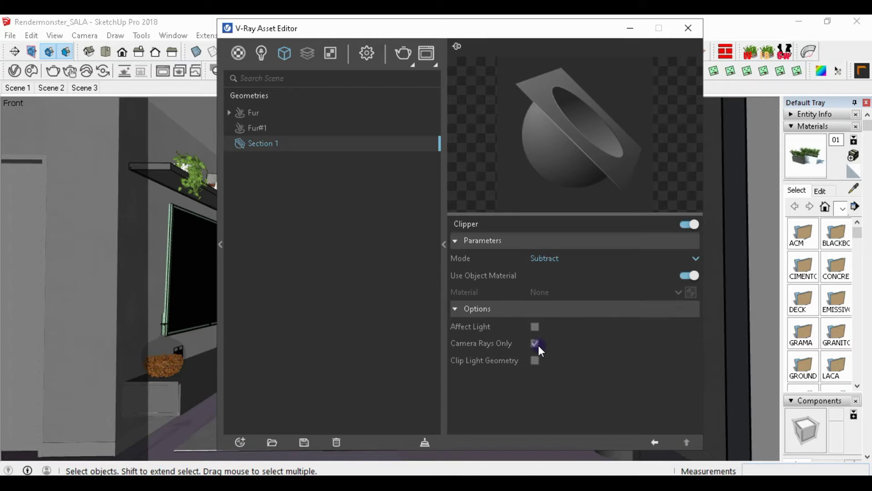
pyautogui.click(688, 28)
# Run a non-interactive test render of the living room with the updated clipper options, stop it and dismiss the frame buffer.
pyautogui.click(54, 72)
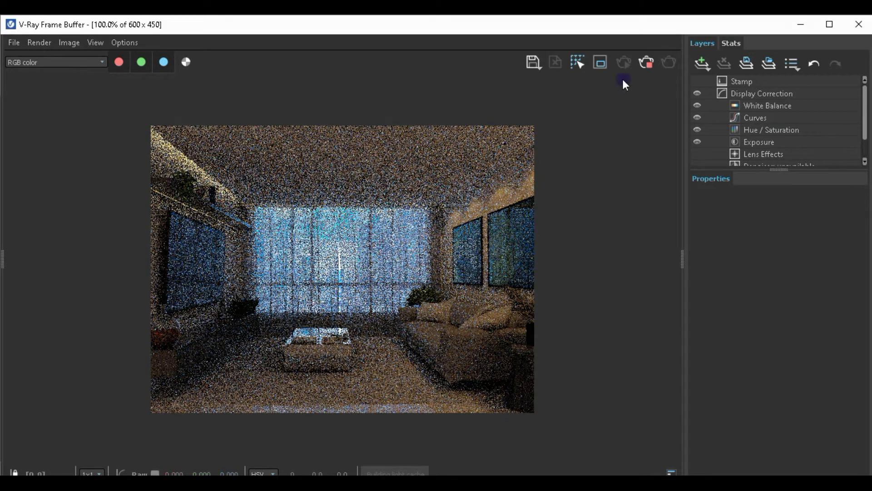
pyautogui.click(801, 24)
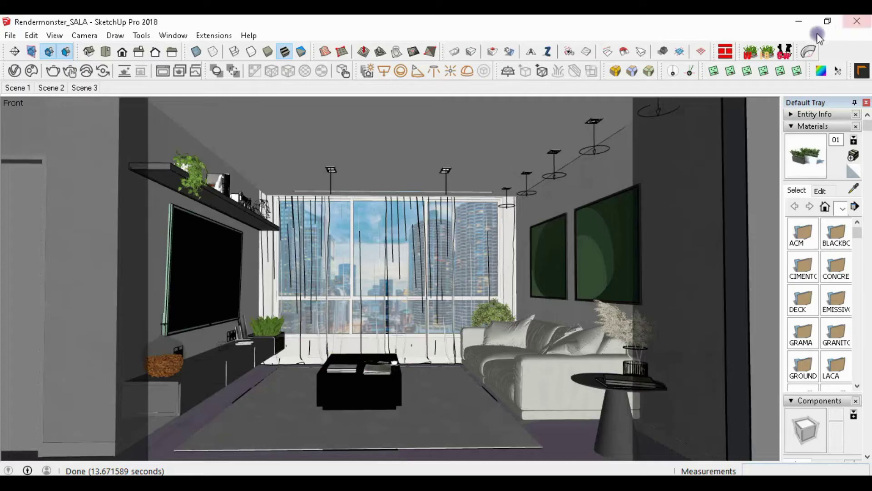
# Turn off Use Object Material for the Section 1 clipper and close the V-Ray Asset Editor.
pyautogui.click(15, 71)
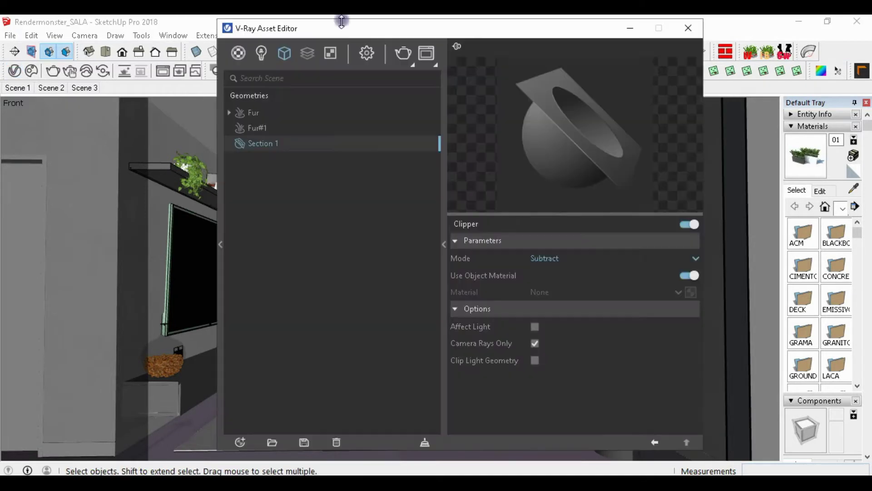
pyautogui.moveTo(459, 34); pyautogui.dragTo(453, 35)
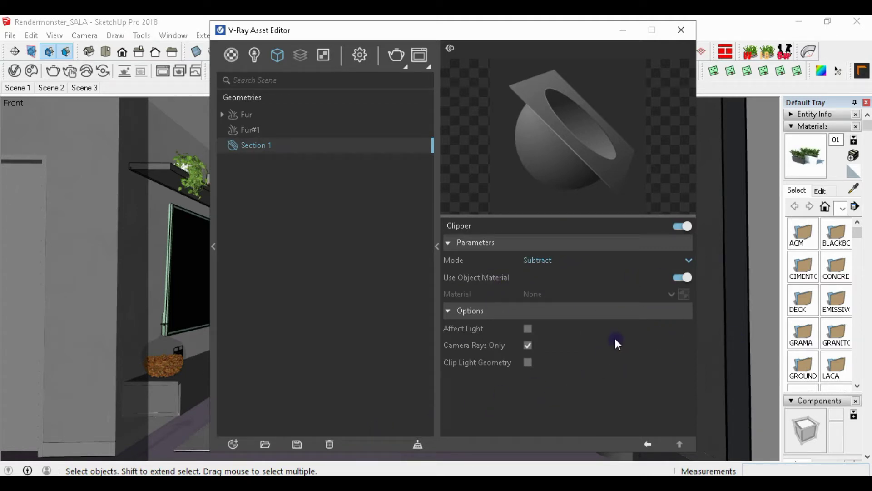
pyautogui.click(679, 277)
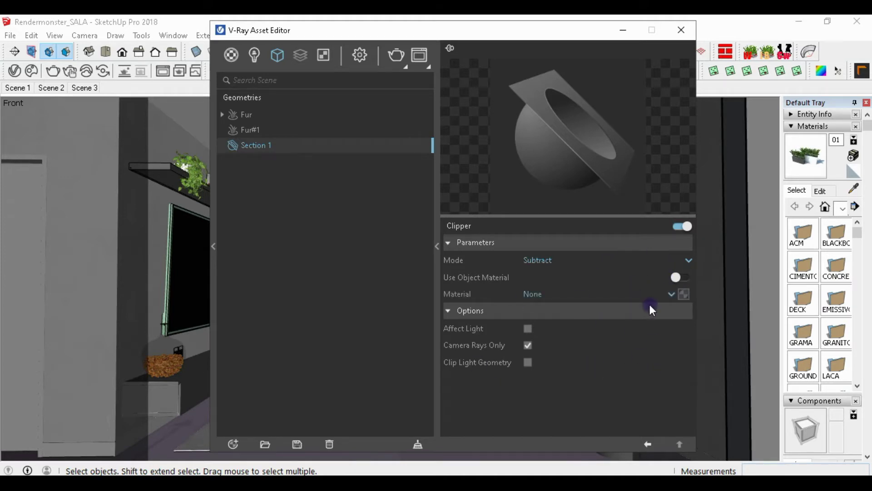
pyautogui.click(680, 31)
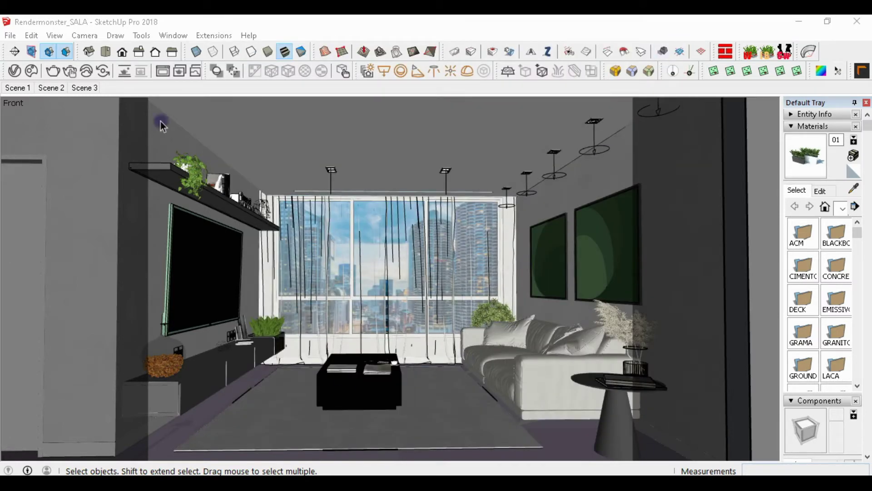
# Enable the denoiser in the V-Ray render settings, keeping V-Ray as the denoiser engine.
pyautogui.click(15, 72)
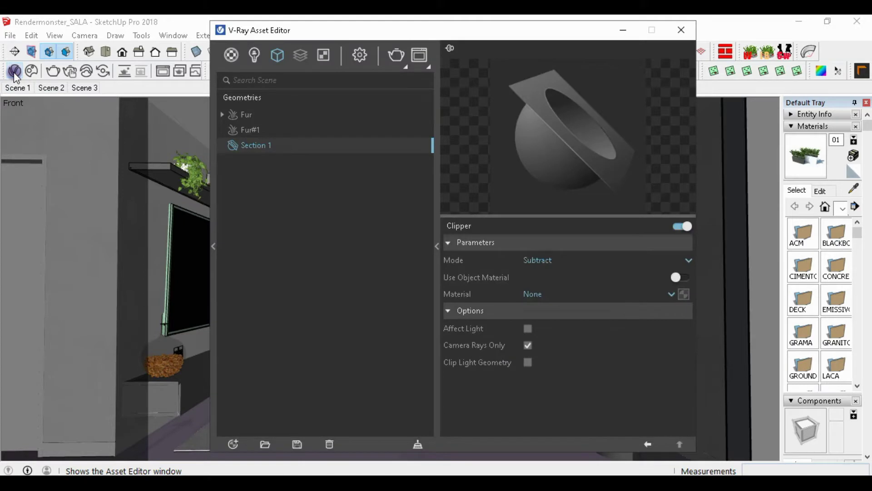
pyautogui.click(361, 58)
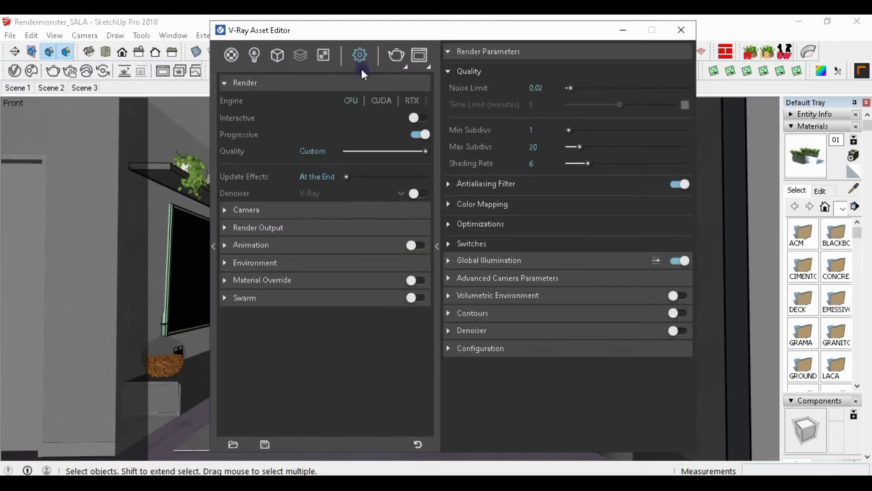
pyautogui.moveTo(278, 115)
pyautogui.moveTo(475, 34); pyautogui.dragTo(425, 31)
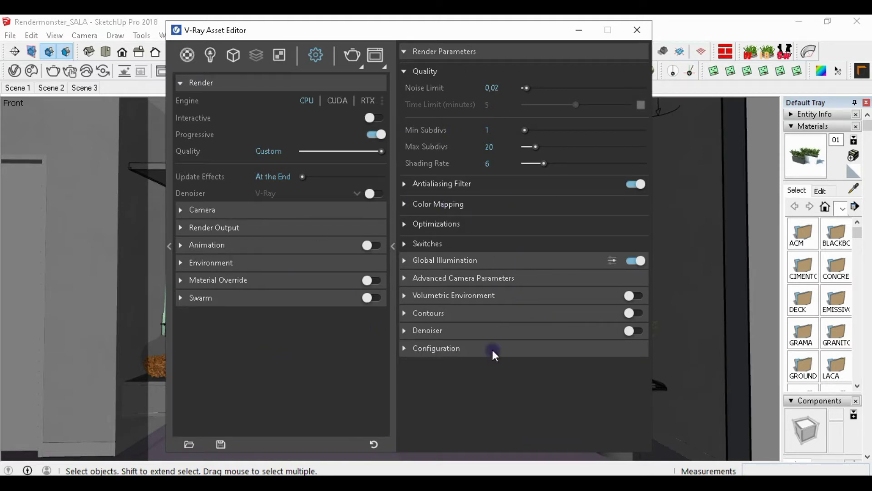
pyautogui.click(374, 193)
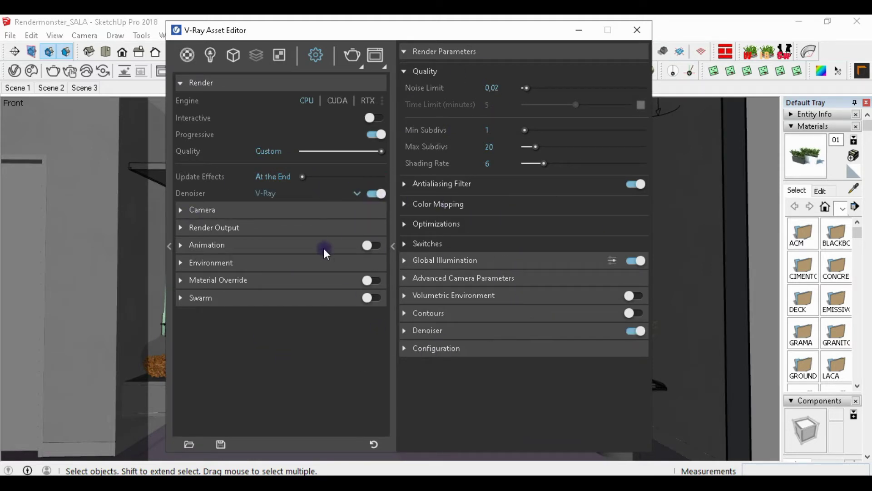
pyautogui.click(358, 195)
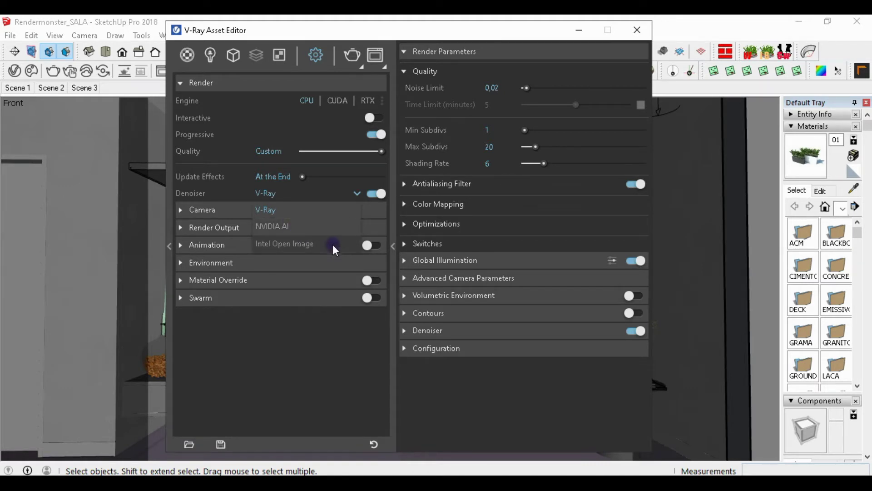
pyautogui.click(358, 192)
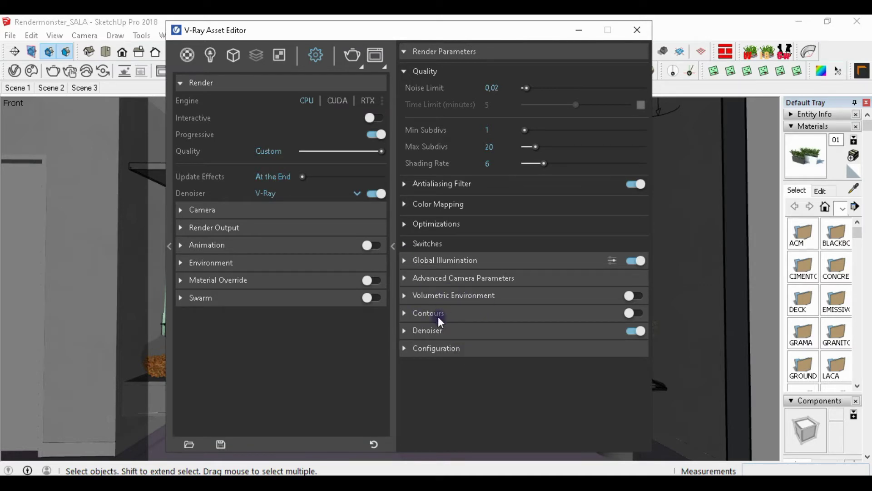
# Set the preset in the V-Ray Denoiser settings to Mild.
pyautogui.click(452, 339)
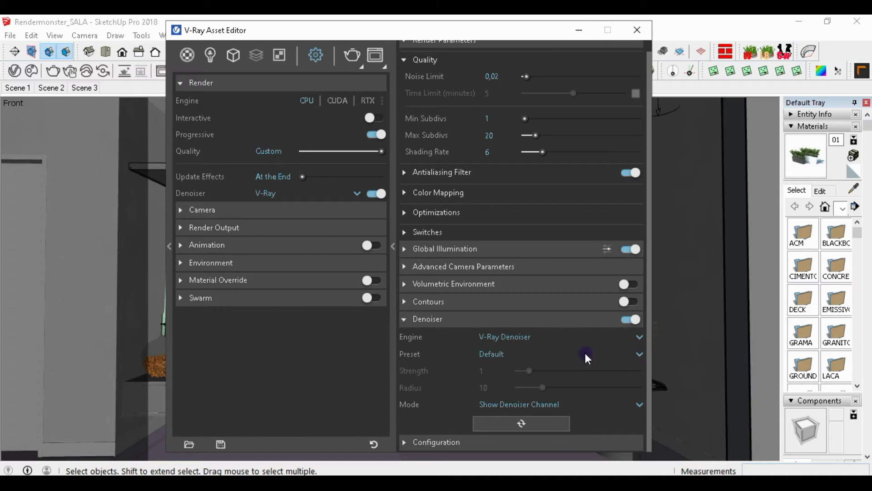
pyautogui.click(503, 352)
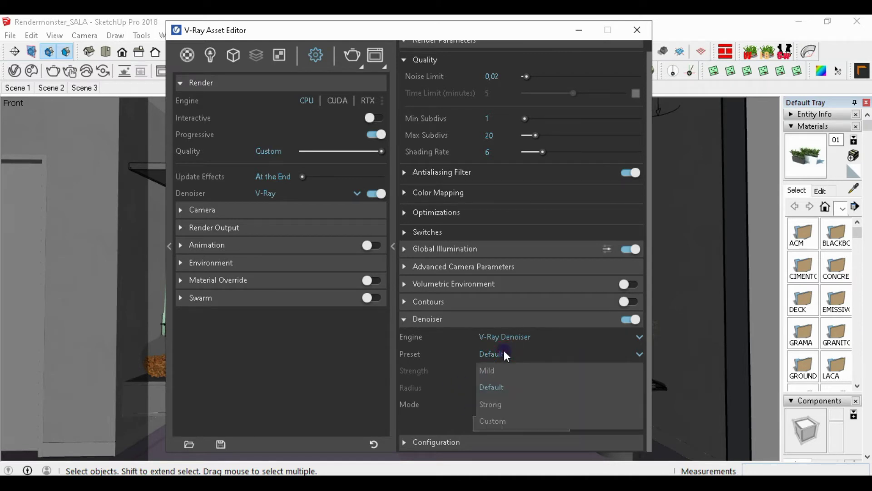
pyautogui.click(521, 372)
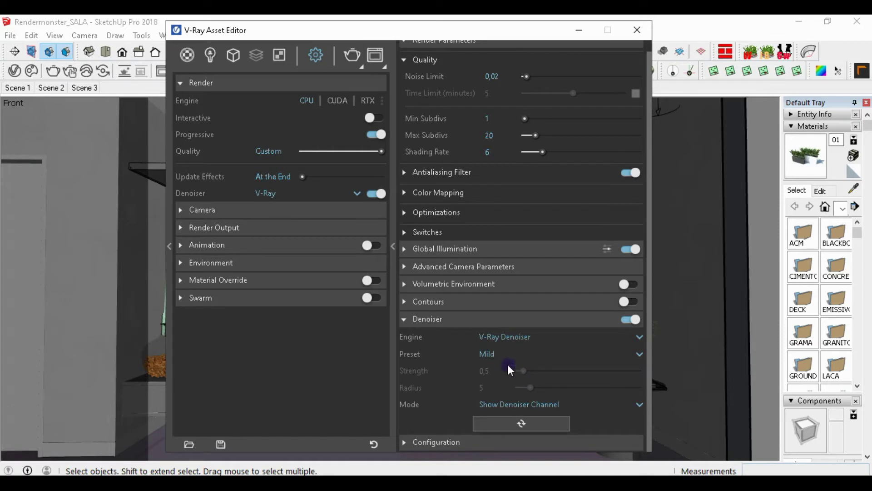
# Try the Strong and Custom denoiser presets, and return the preset to Mild.
pyautogui.click(541, 356)
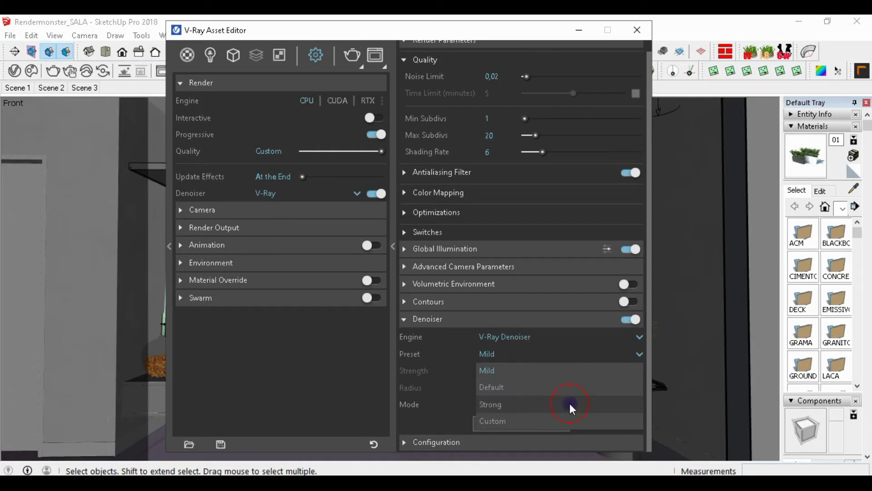
pyautogui.click(569, 403)
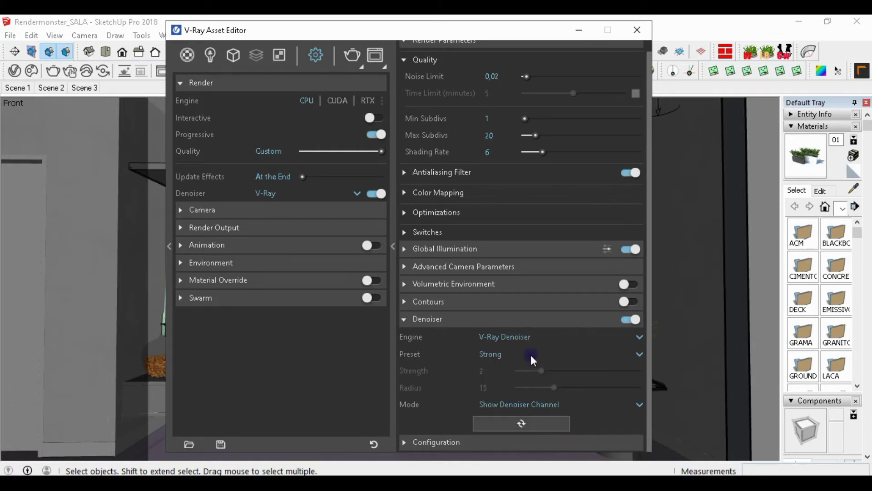
pyautogui.click(531, 355)
pyautogui.click(565, 416)
pyautogui.click(511, 353)
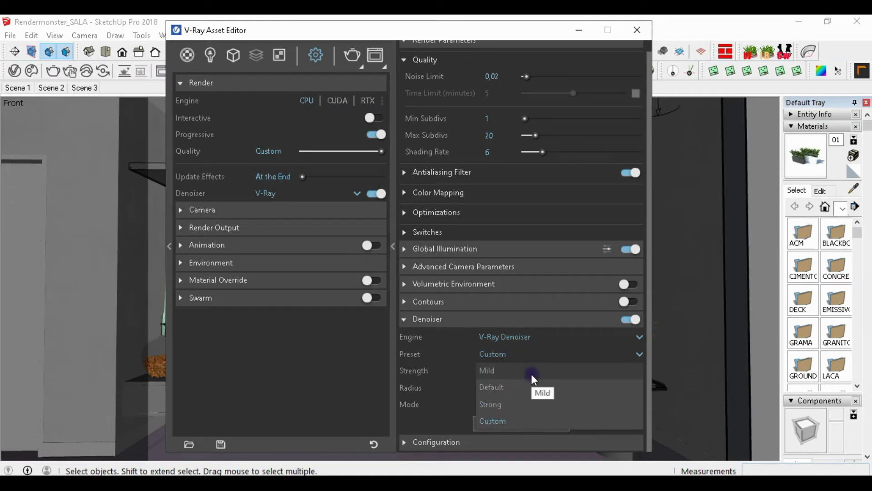
pyautogui.click(527, 370)
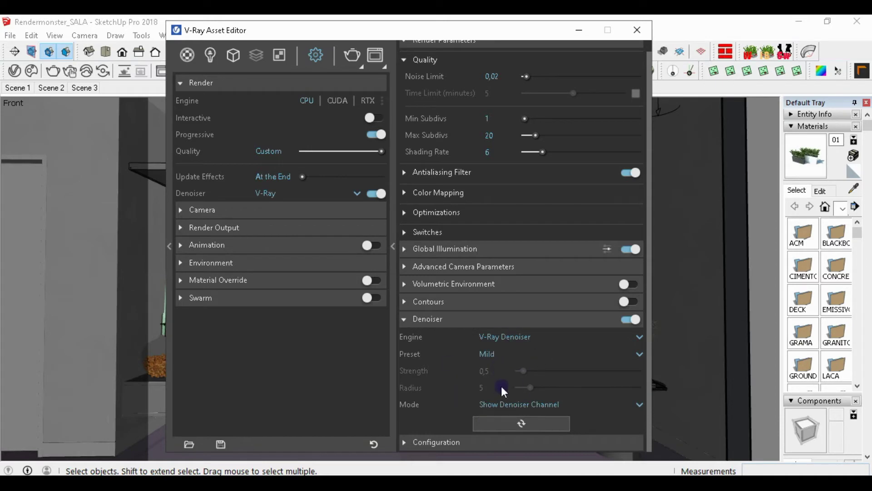
# Inspect the Denoiser layer and its properties in the V-Ray Frame Buffer, and close the frame buffer.
pyautogui.click(159, 78)
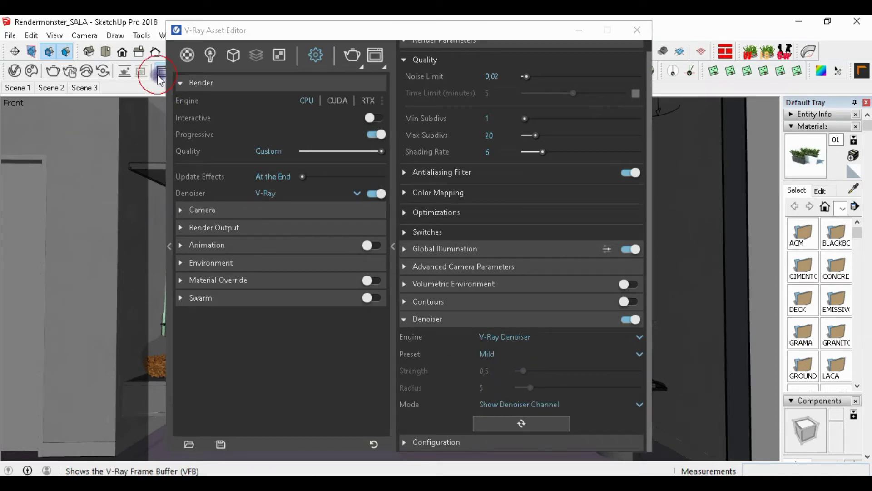
pyautogui.scroll(-1, 772, 155)
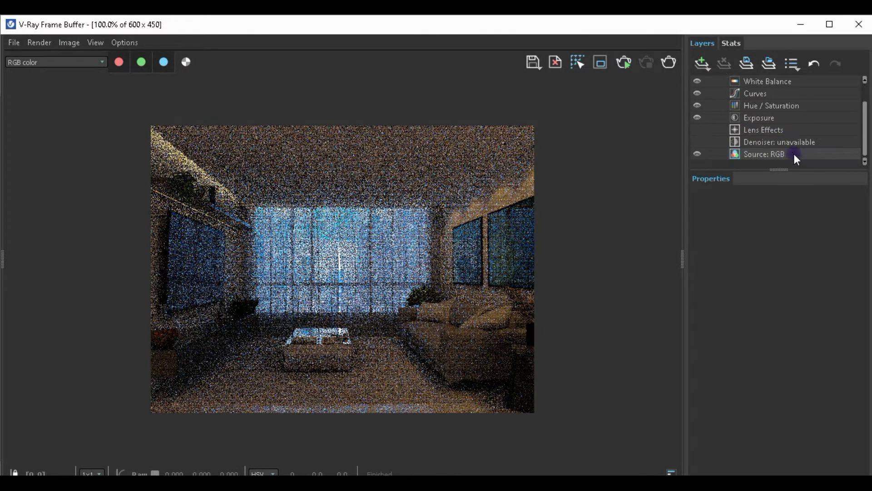
pyautogui.click(701, 142)
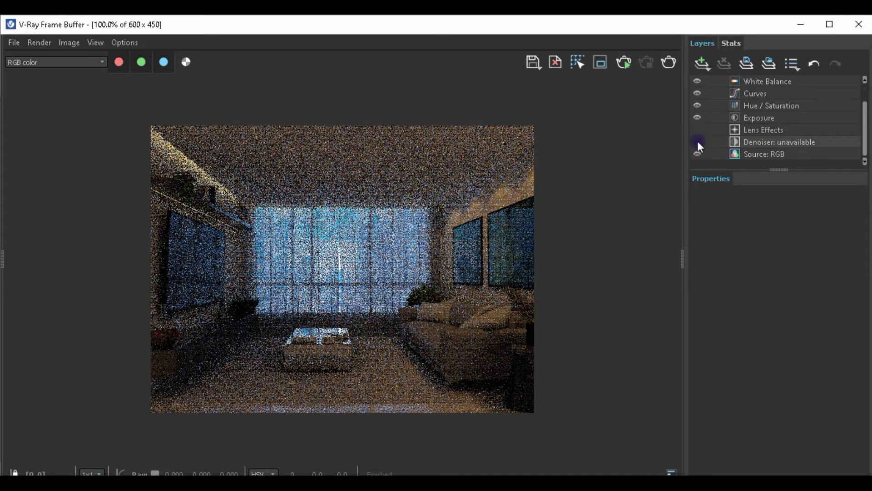
pyautogui.click(778, 143)
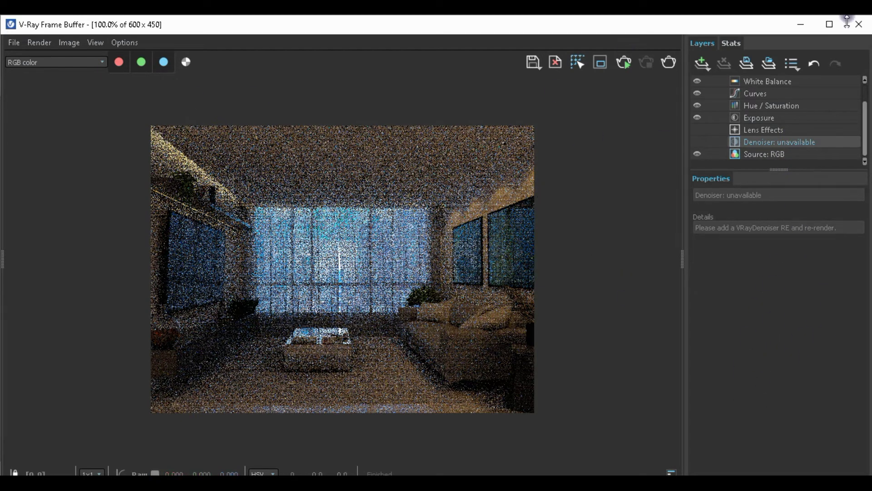
pyautogui.click(867, 30)
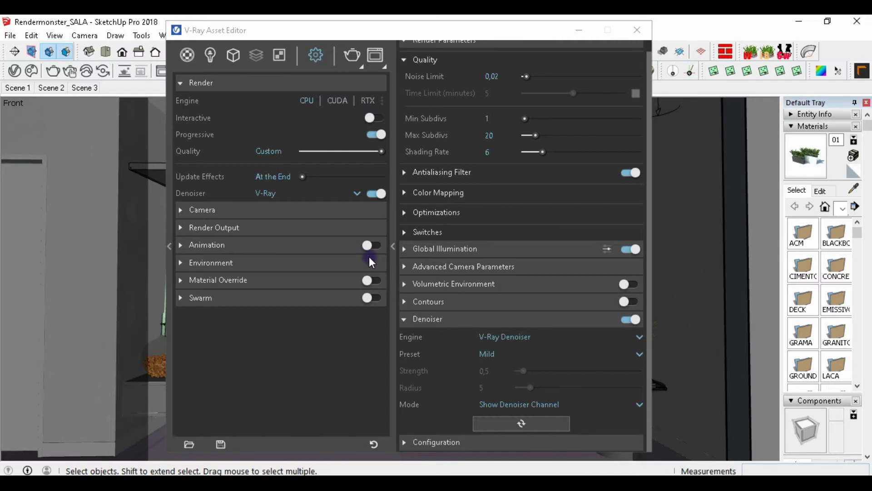
# Close the Asset Editor and copy the black coffee table sideways toward the sofa with the Move tool.
pyautogui.click(634, 32)
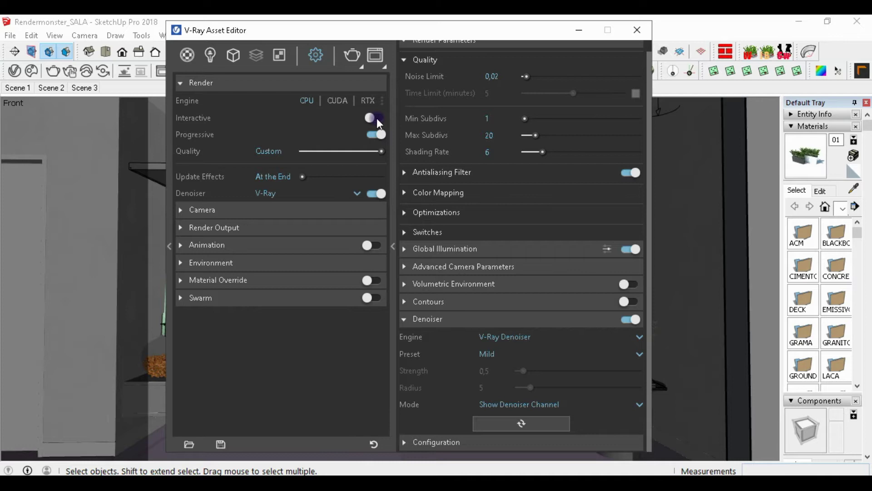
pyautogui.click(631, 33)
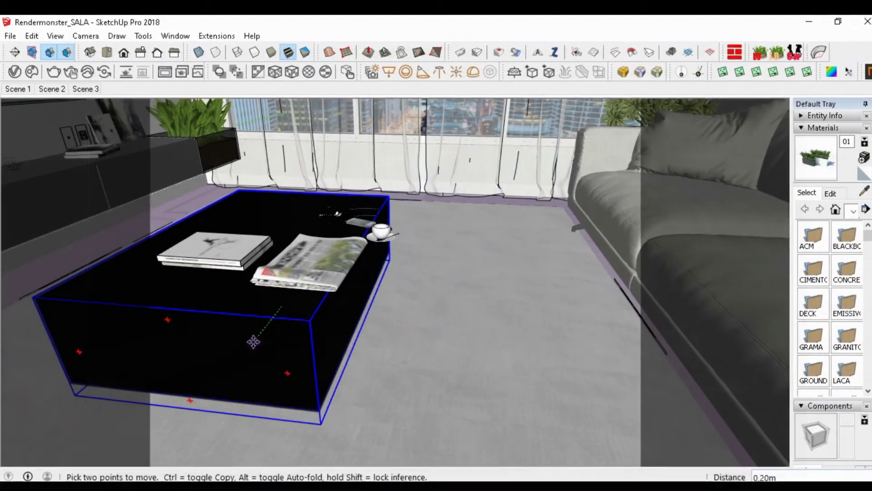
pyautogui.press('ctrl')
pyautogui.click(175, 331)
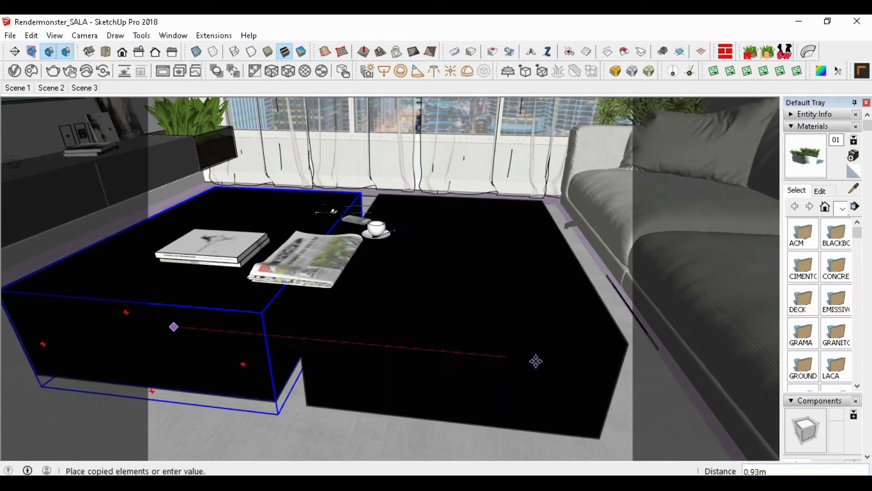
pyautogui.click(584, 363)
# Start a non-interactive test render of the coffee tables seen from a low front viewpoint.
pyautogui.moveTo(584, 363); pyautogui.dragTo(614, 324, button='middle')
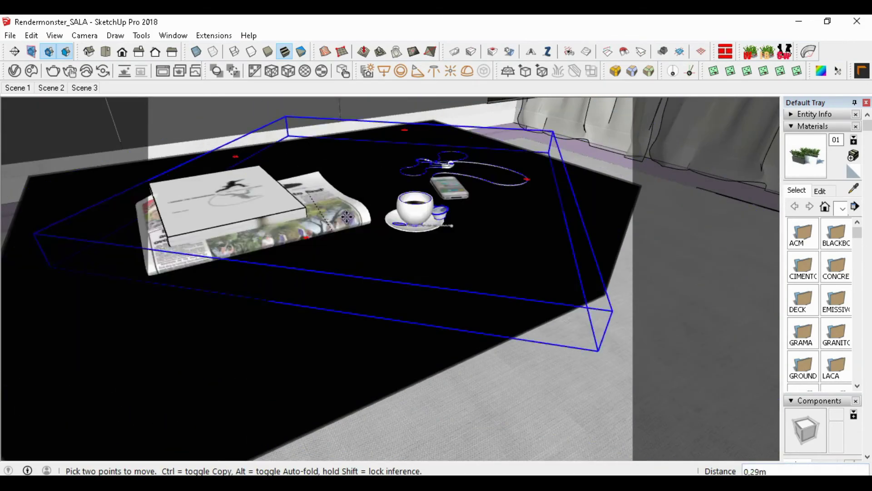
pyautogui.moveTo(363, 227); pyautogui.dragTo(346, 272, button='middle')
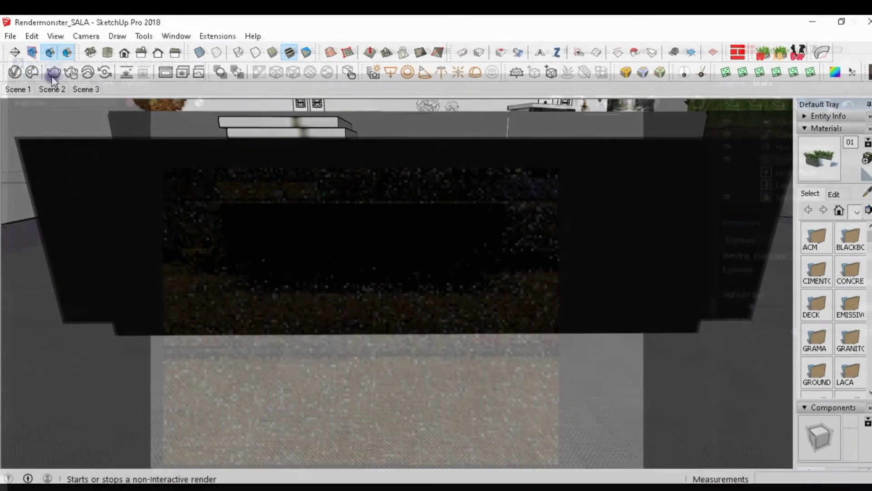
pyautogui.click(54, 72)
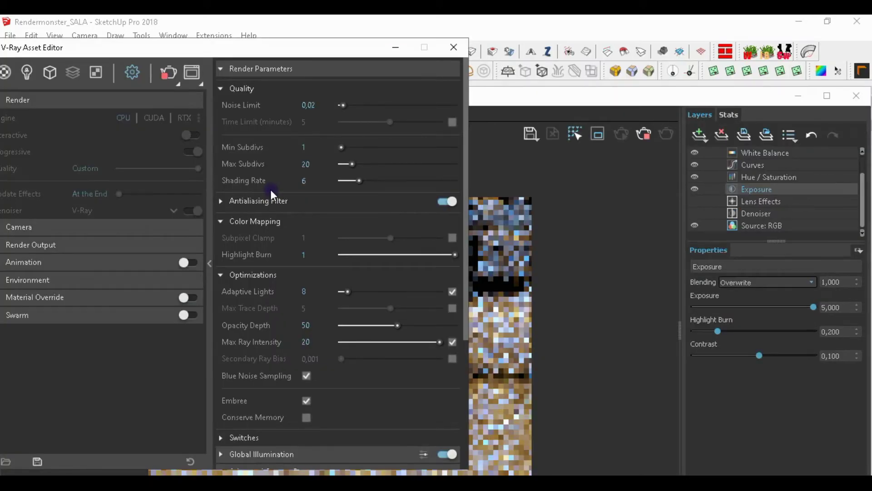
# Enable Max Trace Depth in the render Optimizations, set it to 30, and check the reflections in the frame buffer.
pyautogui.click(452, 308)
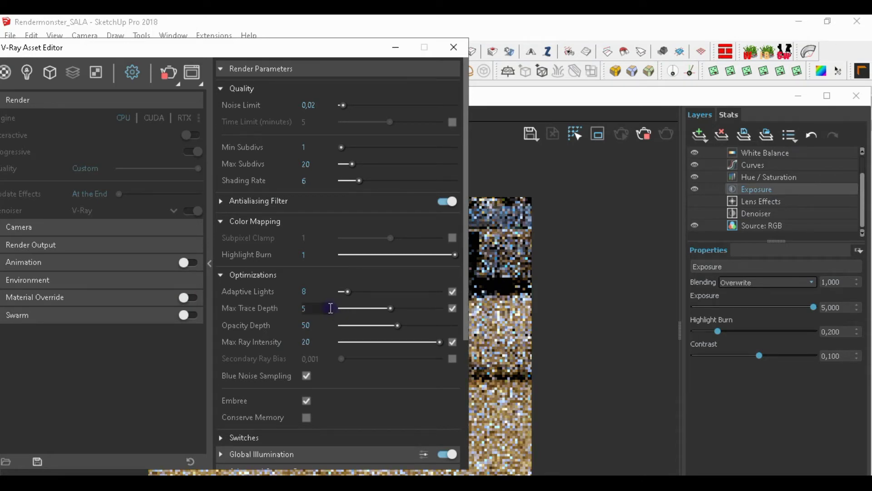
pyautogui.click(680, 91)
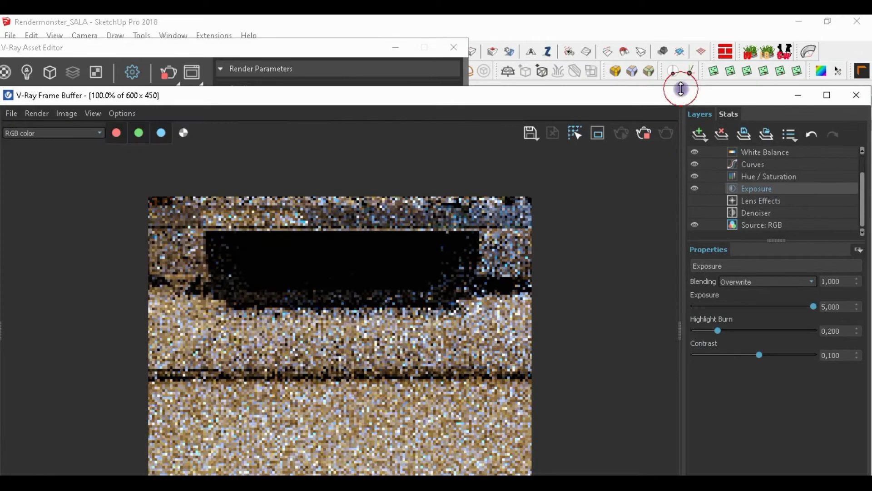
pyautogui.moveTo(653, 108); pyautogui.dragTo(712, 61)
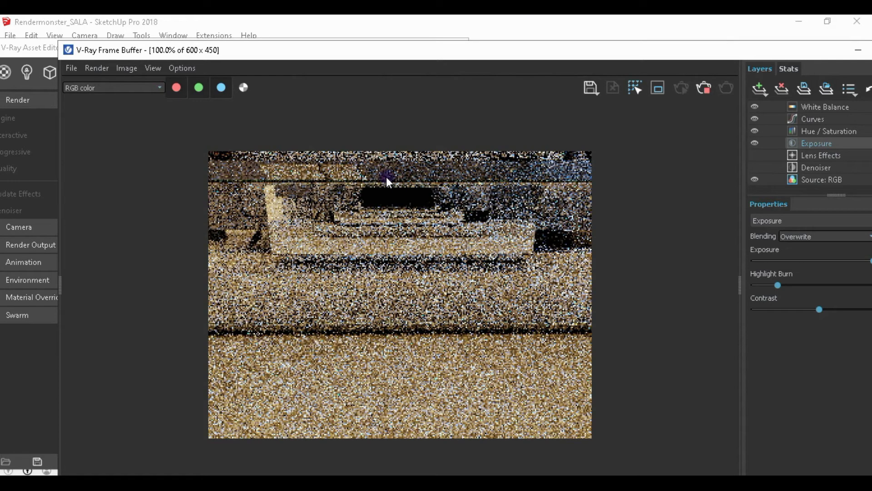
# Stop the test render, close the frame buffer and bring the whole Asset Editor into view.
pyautogui.moveTo(757, 52); pyautogui.dragTo(717, 49)
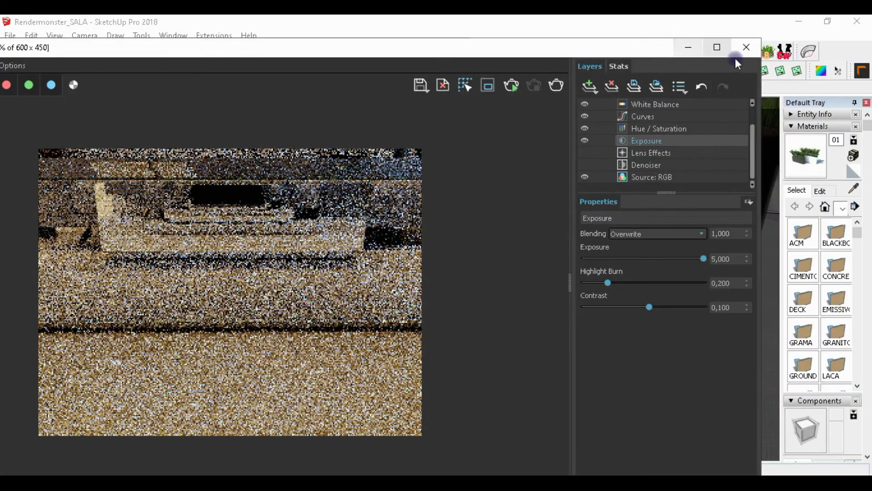
pyautogui.click(743, 48)
pyautogui.moveTo(263, 40); pyautogui.dragTo(439, 33)
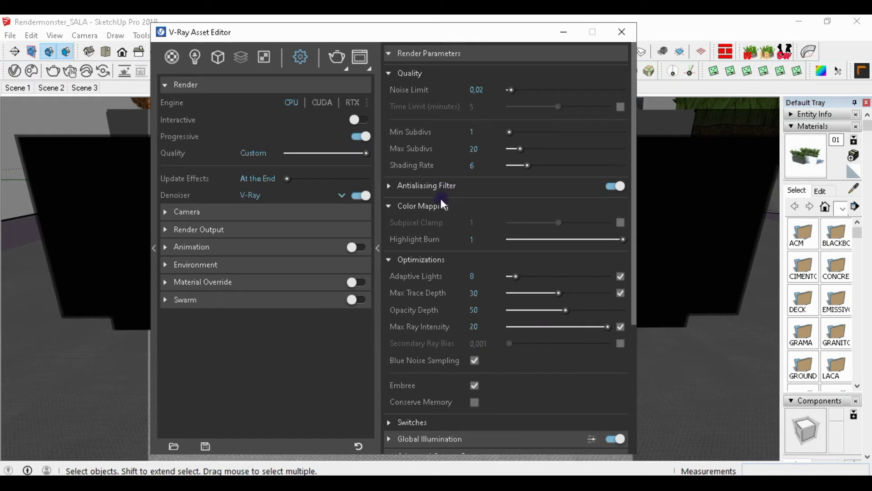
# Collapse the Color Mapping settings, expand the Global Illumination settings and close the Asset Editor.
pyautogui.click(406, 206)
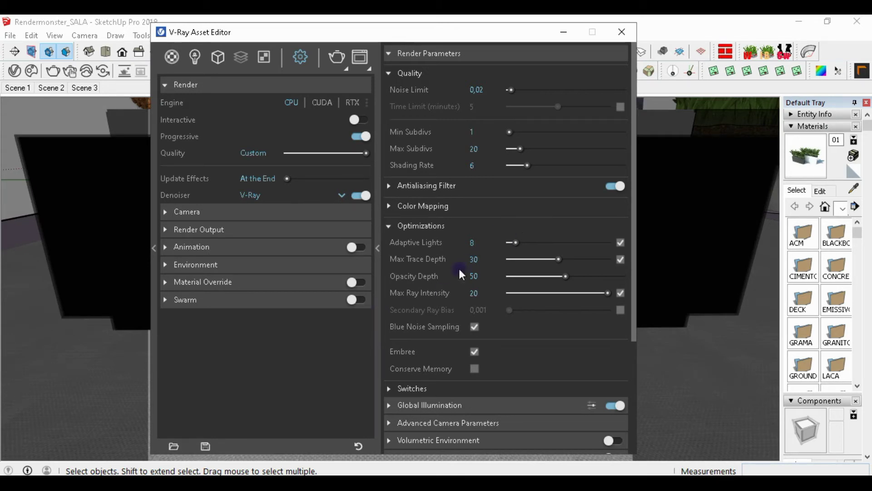
pyautogui.scroll(-3, 446, 277)
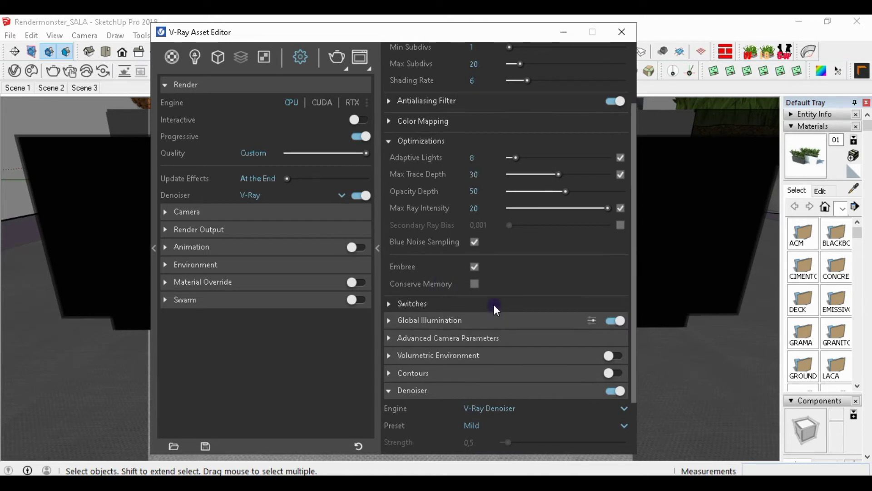
pyautogui.scroll(-3, 422, 145)
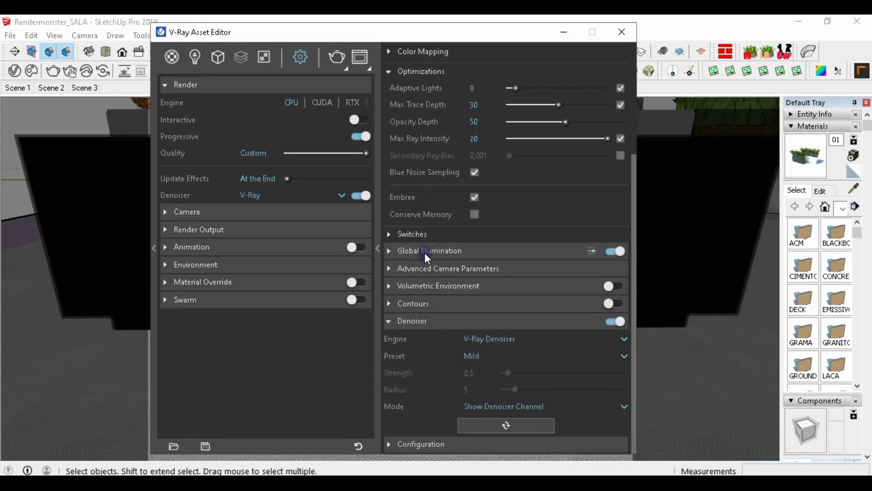
pyautogui.click(434, 251)
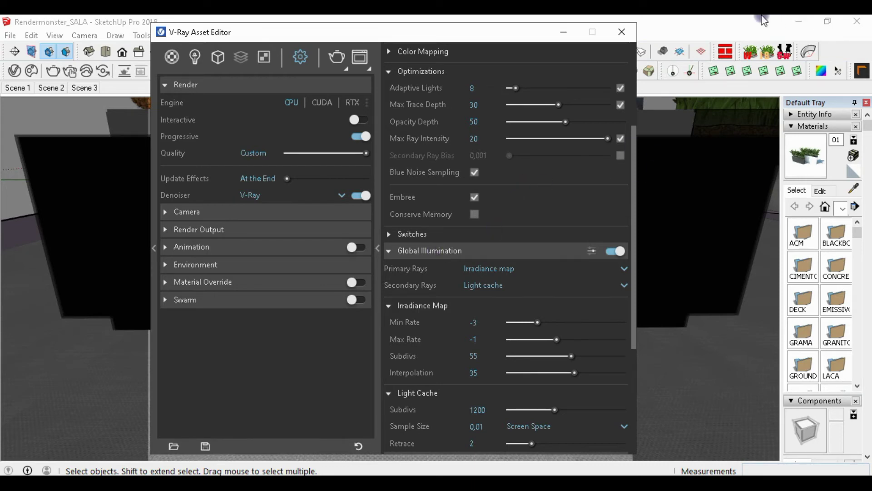
pyautogui.click(621, 32)
# Turn on the display of section planes and frame the empty room corner with the white door and wall outlets.
pyautogui.scroll(-5, 498, 259)
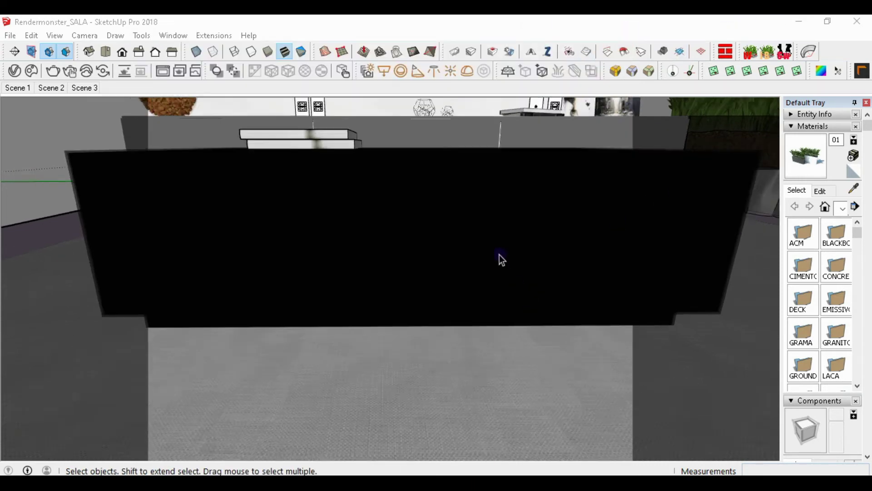
pyautogui.moveTo(405, 288)
pyautogui.mouseDown(button='middle')
pyautogui.moveTo(489, 326)
pyautogui.moveTo(554, 317)
pyautogui.moveTo(430, 206)
pyautogui.moveTo(411, 299)
pyautogui.moveTo(434, 292)
pyautogui.moveTo(428, 255)
pyautogui.moveTo(403, 273)
pyautogui.moveTo(191, 164)
pyautogui.mouseUp(button='middle')
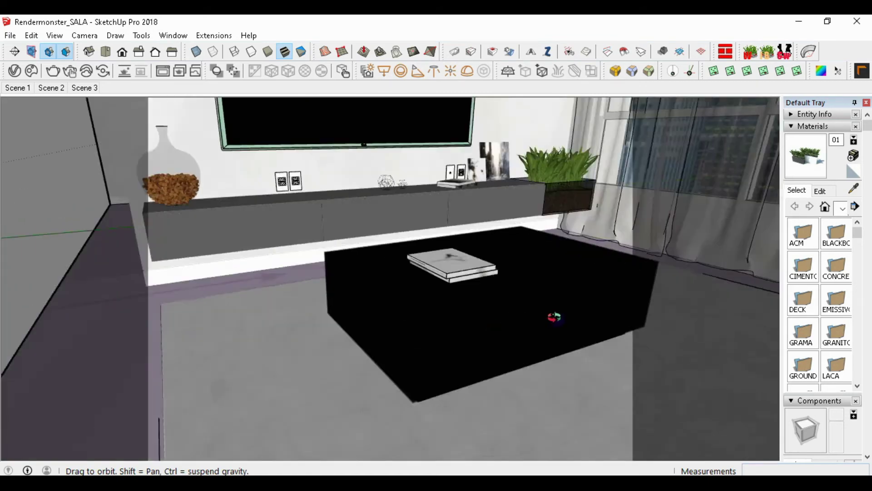
pyautogui.press('e')
pyautogui.scroll(-5, 434, 250)
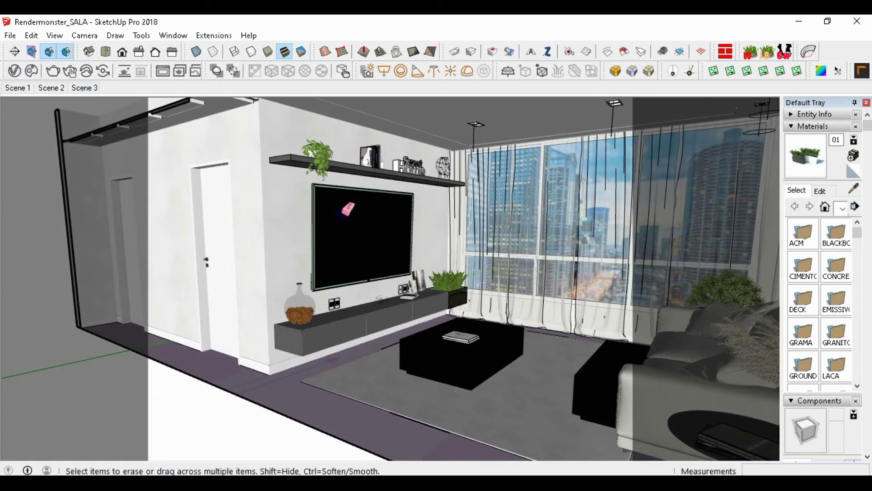
pyautogui.scroll(-4, 364, 179)
pyautogui.moveTo(279, 220); pyautogui.dragTo(309, 255, button='middle')
pyautogui.click(32, 52)
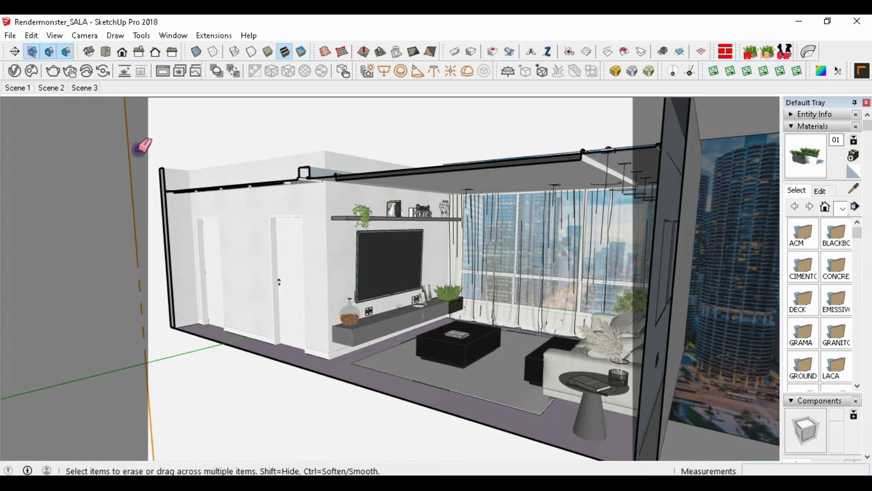
pyautogui.scroll(10, 138, 173)
pyautogui.moveTo(318, 341)
pyautogui.mouseDown(button='middle')
pyautogui.moveTo(197, 388)
pyautogui.moveTo(4, 406)
pyautogui.moveTo(179, 249)
pyautogui.moveTo(31, 208)
pyautogui.moveTo(228, 220)
pyautogui.moveTo(212, 211)
pyautogui.moveTo(553, 205)
pyautogui.moveTo(399, 187)
pyautogui.moveTo(381, 172)
pyautogui.moveTo(519, 244)
pyautogui.moveTo(501, 178)
pyautogui.moveTo(457, 293)
pyautogui.moveTo(469, 290)
pyautogui.moveTo(408, 243)
pyautogui.moveTo(418, 254)
pyautogui.moveTo(403, 362)
pyautogui.mouseUp(button='middle')
pyautogui.moveTo(407, 394); pyautogui.dragTo(457, 211, button='middle')
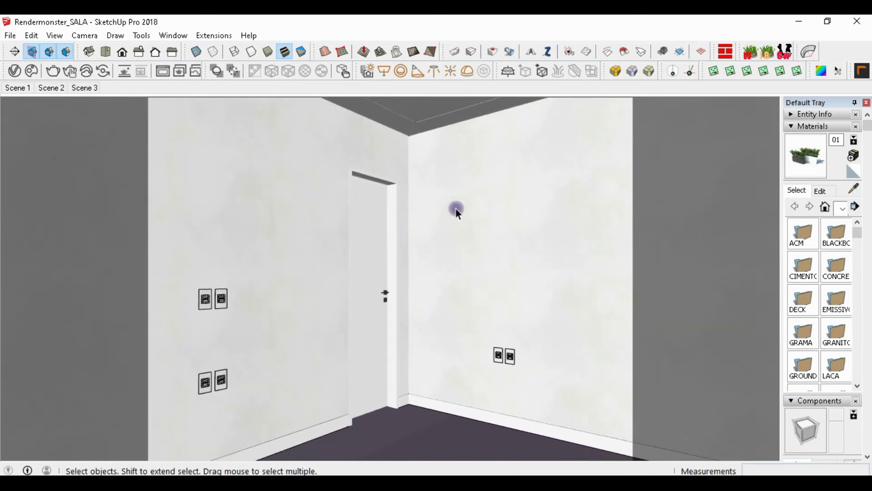
# Open the V-Ray render settings in the Asset Editor and collapse the Render Parameters section.
pyautogui.click(15, 70)
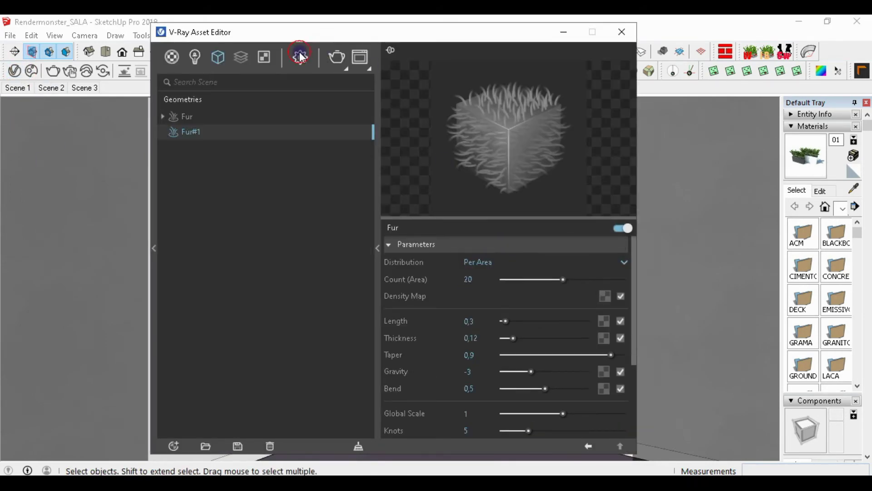
pyautogui.click(302, 56)
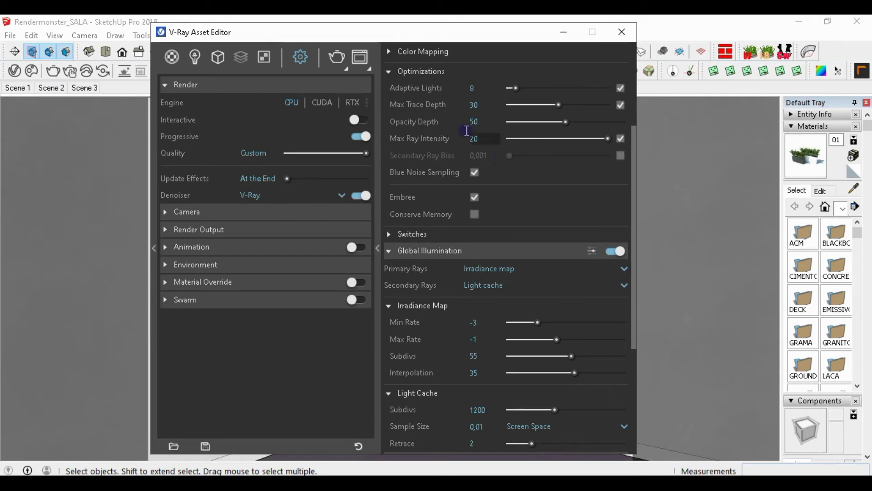
pyautogui.scroll(3, 418, 82)
pyautogui.click(415, 59)
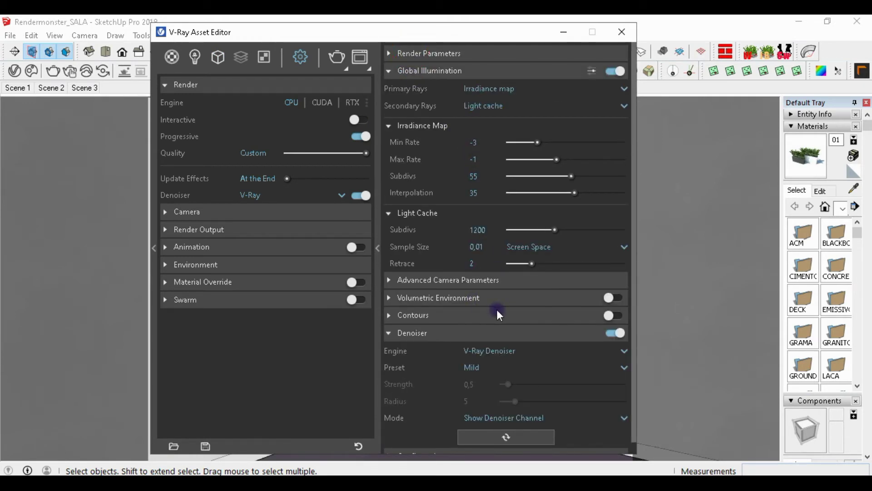
# Look into the Advanced Camera Parameters and Volumetric Environment sections, leaving both collapsed.
pyautogui.click(505, 282)
pyautogui.click(505, 283)
pyautogui.click(558, 300)
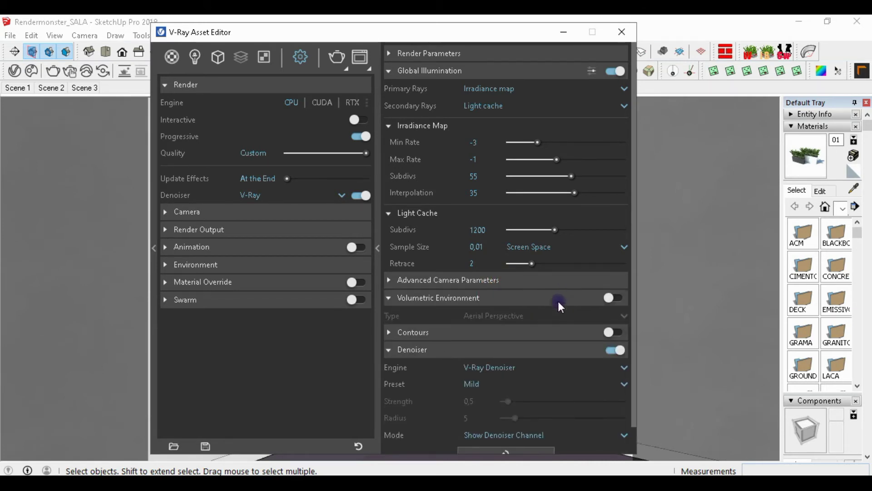
pyautogui.click(451, 298)
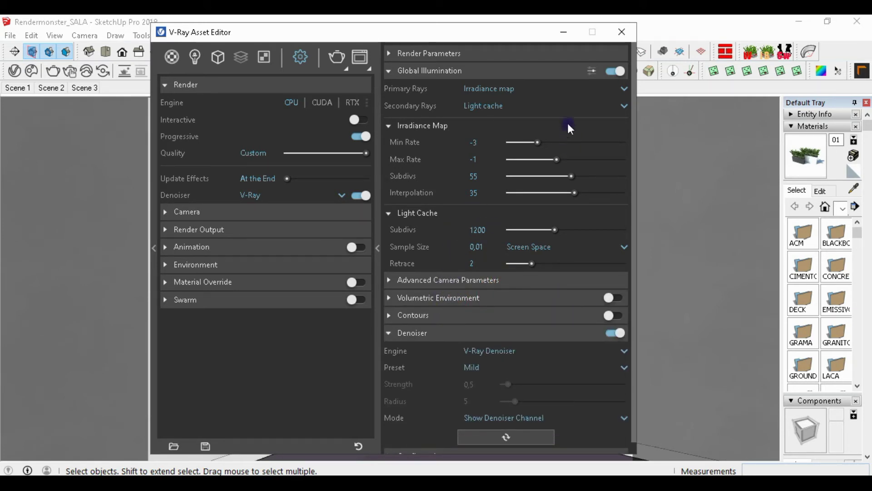
# Show the advanced Global Illumination settings and close the Asset Editor.
pyautogui.click(592, 70)
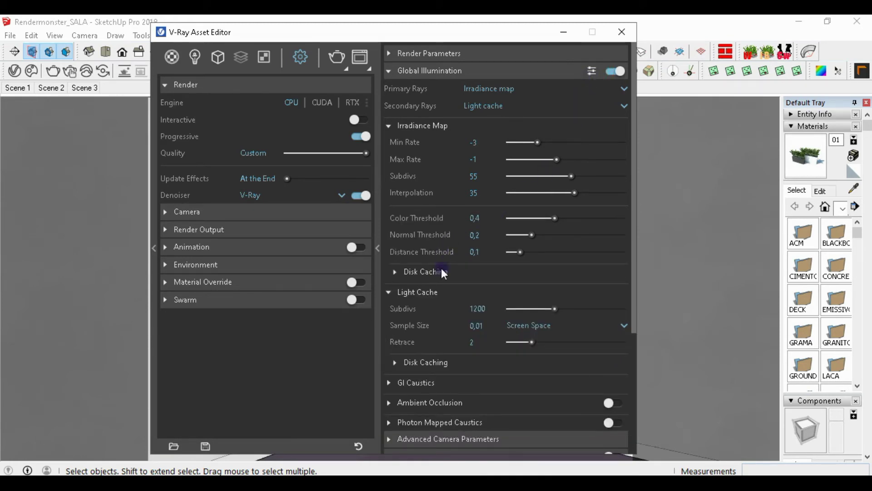
pyautogui.click(624, 31)
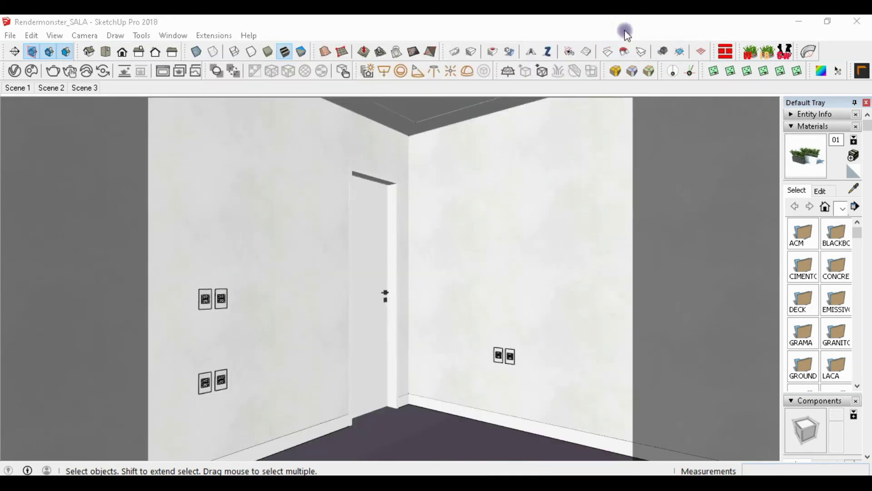
# Run a test render of the empty room corner and hide the render history in the frame buffer.
pyautogui.click(56, 73)
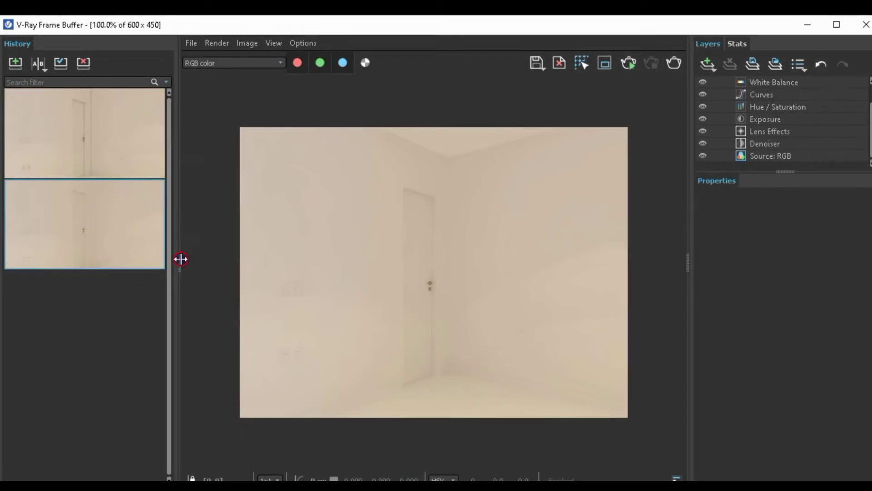
pyautogui.moveTo(180, 259); pyautogui.dragTo(2, 261)
pyautogui.click(298, 220)
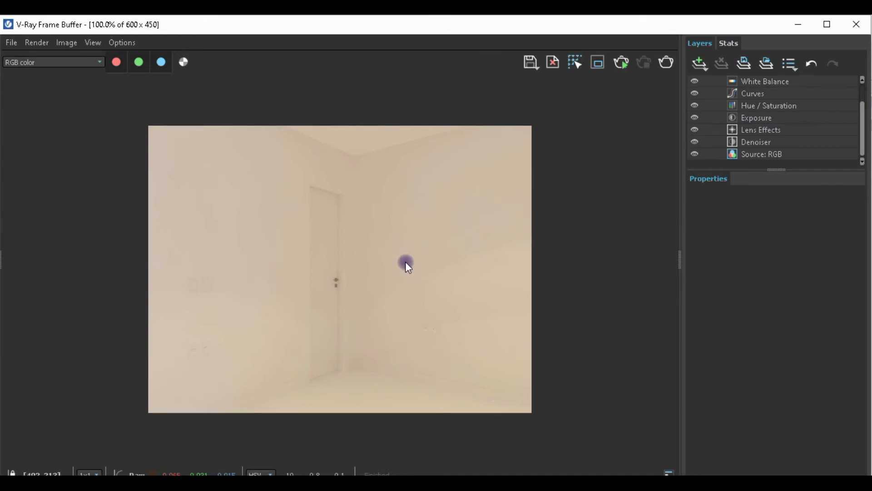
# Close the frame buffer and expand the Ambient Occlusion settings under Global Illumination to show Radius and Occlusion Amount.
pyautogui.click(855, 24)
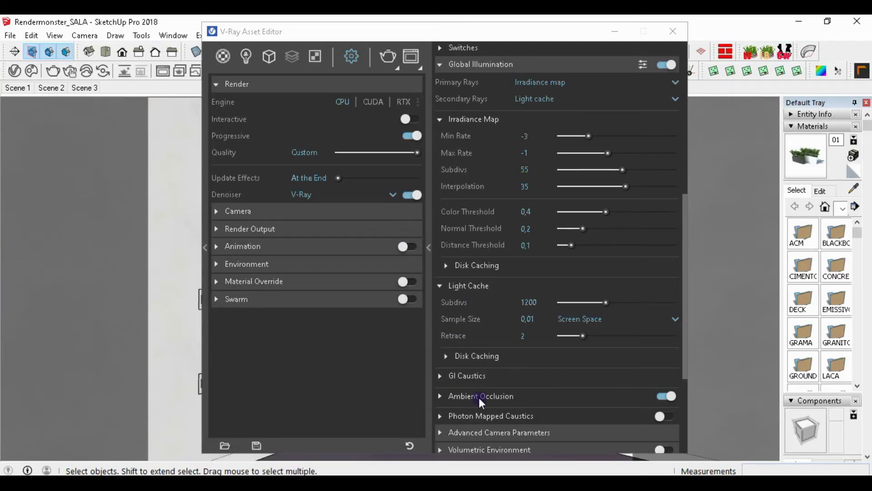
pyautogui.click(539, 394)
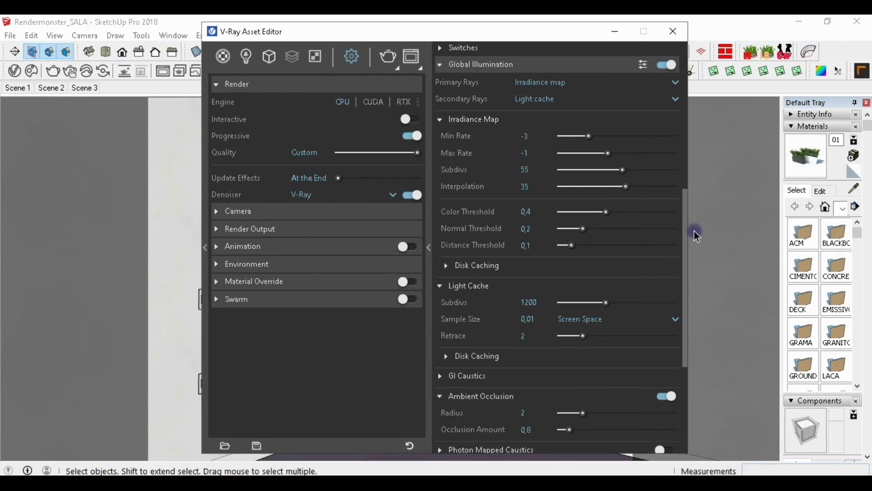
pyautogui.moveTo(681, 236); pyautogui.dragTo(698, 318)
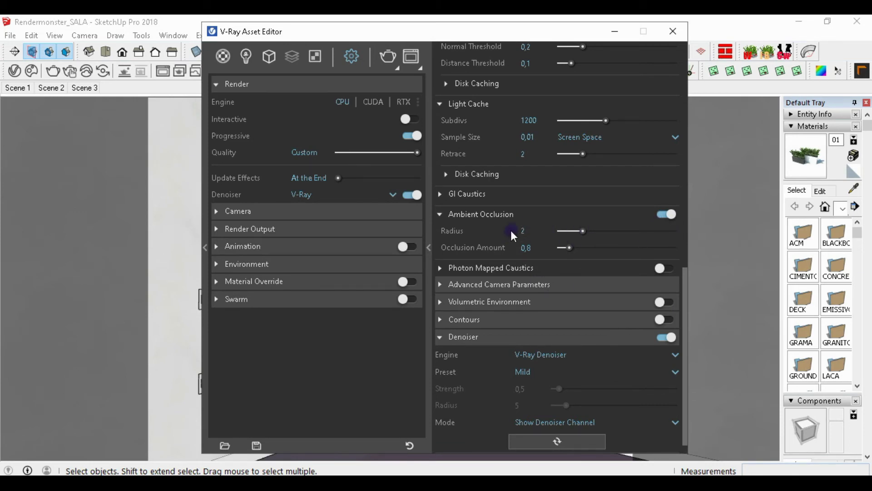
pyautogui.click(13, 73)
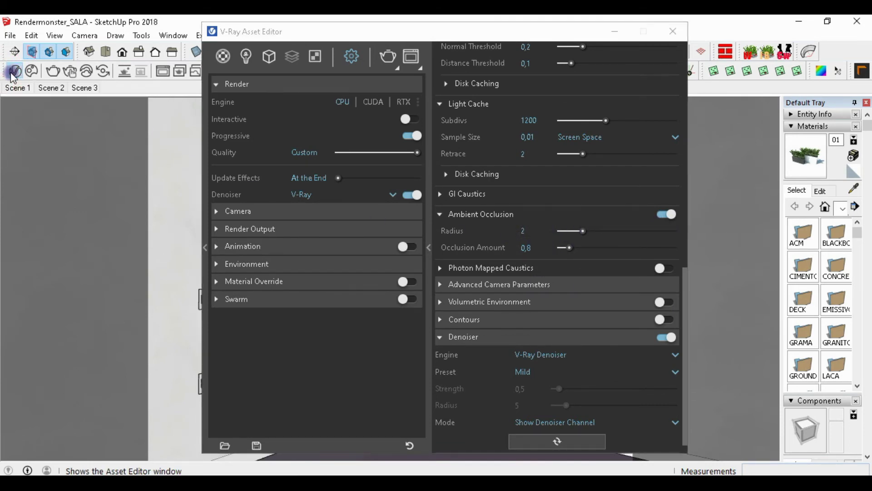
# Reopen the frame buffer, show the render history and load the first listed corner render.
pyautogui.click(163, 72)
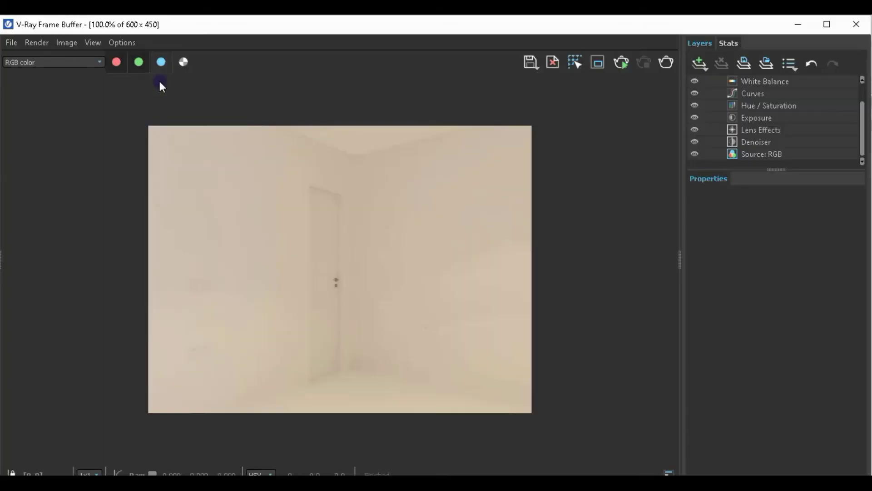
pyautogui.moveTo(18, 265); pyautogui.dragTo(101, 262)
pyautogui.doubleClick(63, 122)
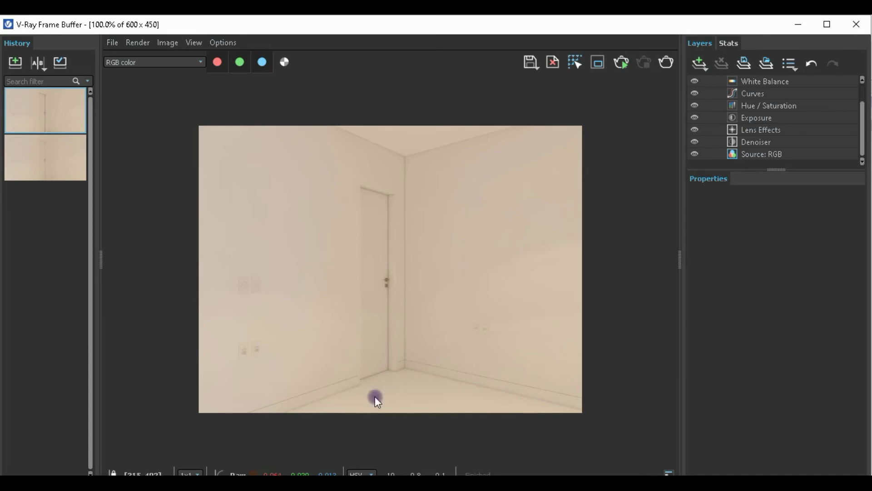
# Examine the outlets, baseboards, door frame and ceiling corner of the loaded render up close.
pyautogui.scroll(1, 419, 365)
pyautogui.moveTo(235, 397); pyautogui.dragTo(356, 383, button='middle')
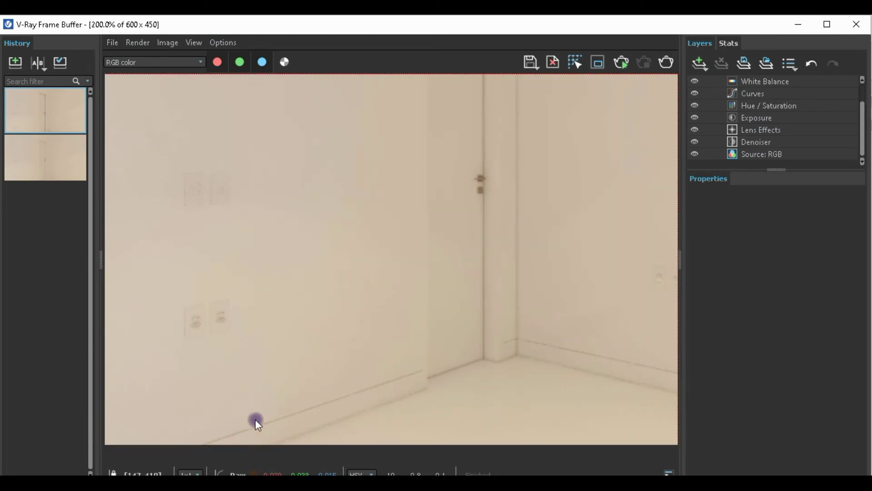
pyautogui.moveTo(549, 271); pyautogui.dragTo(546, 302, button='middle')
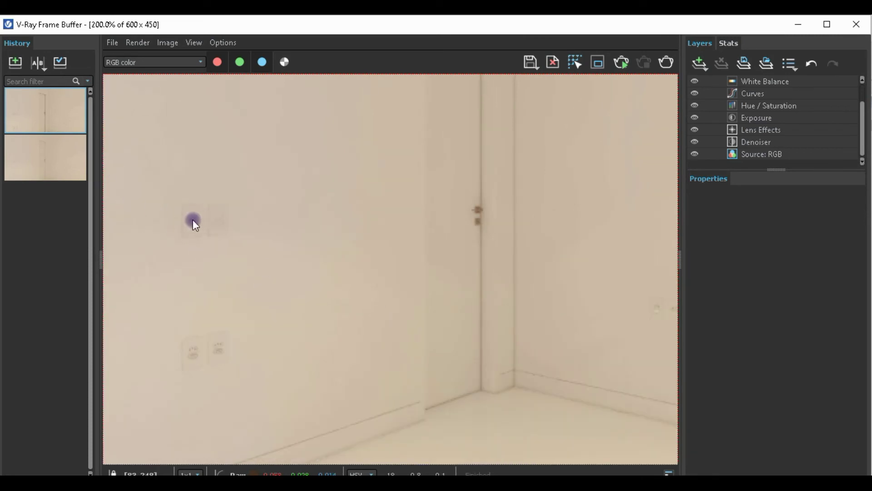
pyautogui.moveTo(541, 224); pyautogui.dragTo(503, 319, button='middle')
pyautogui.moveTo(445, 396); pyautogui.dragTo(423, 436, button='middle')
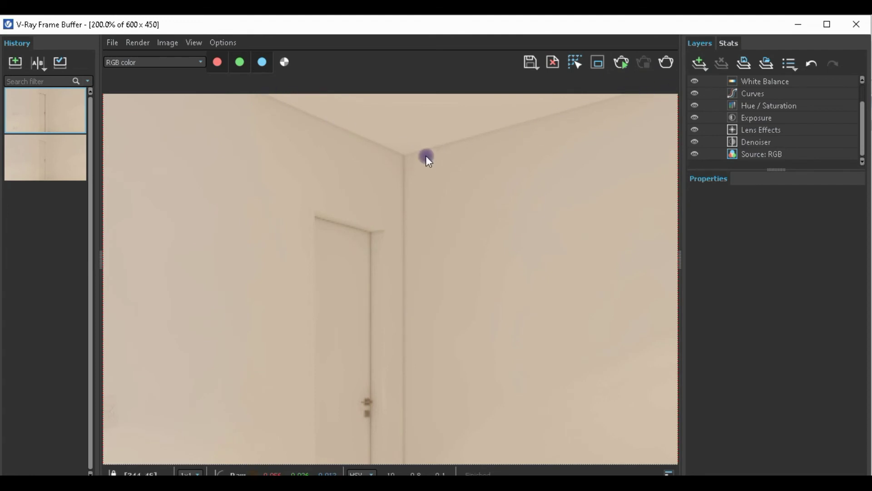
pyautogui.scroll(-4, 430, 269)
pyautogui.scroll(2, 416, 291)
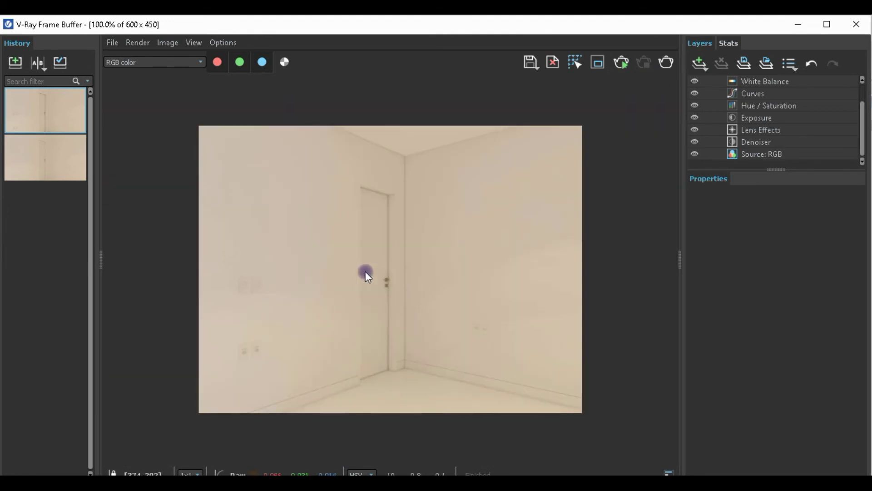
# Set up an A/B comparison with the second history render as A and the first as B.
pyautogui.click(40, 64)
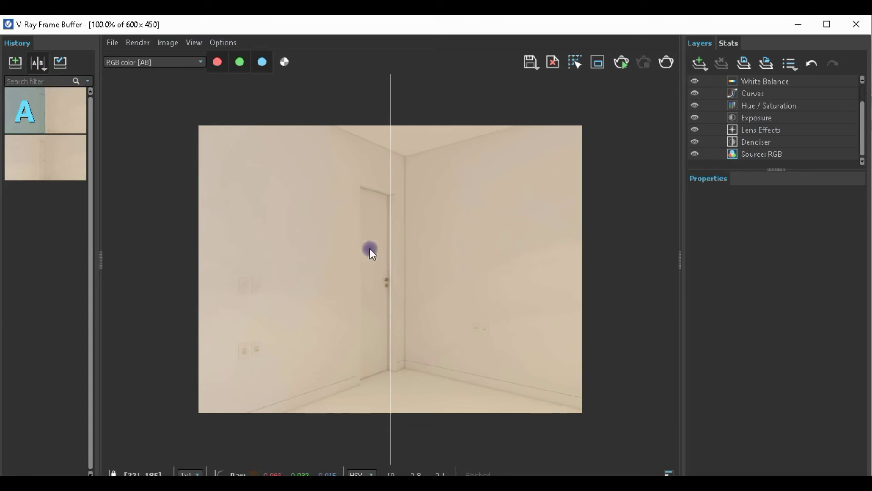
pyautogui.moveTo(391, 266); pyautogui.dragTo(416, 268)
pyautogui.click(34, 158)
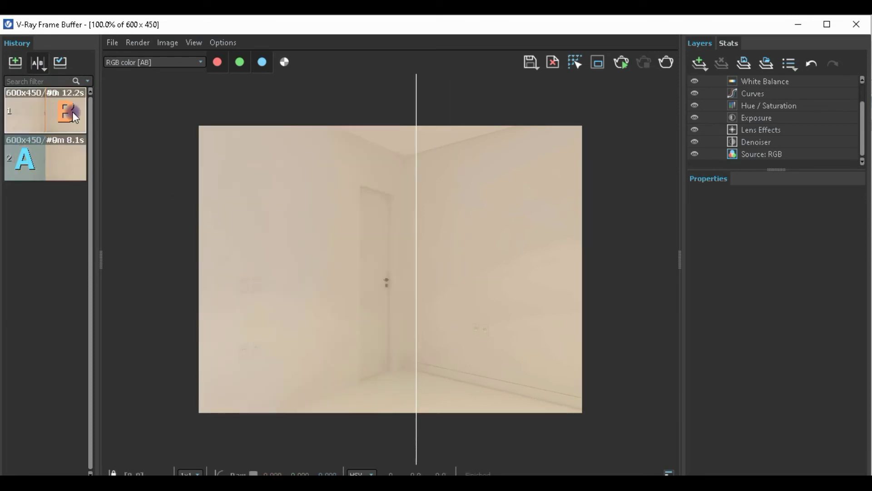
pyautogui.click(72, 111)
# Sweep the comparison divider across the image and compare the outlets, baseboard and door edges in both renders.
pyautogui.moveTo(421, 215); pyautogui.dragTo(187, 316)
pyautogui.scroll(1, 202, 323)
pyautogui.moveTo(209, 311); pyautogui.dragTo(256, 255, button='middle')
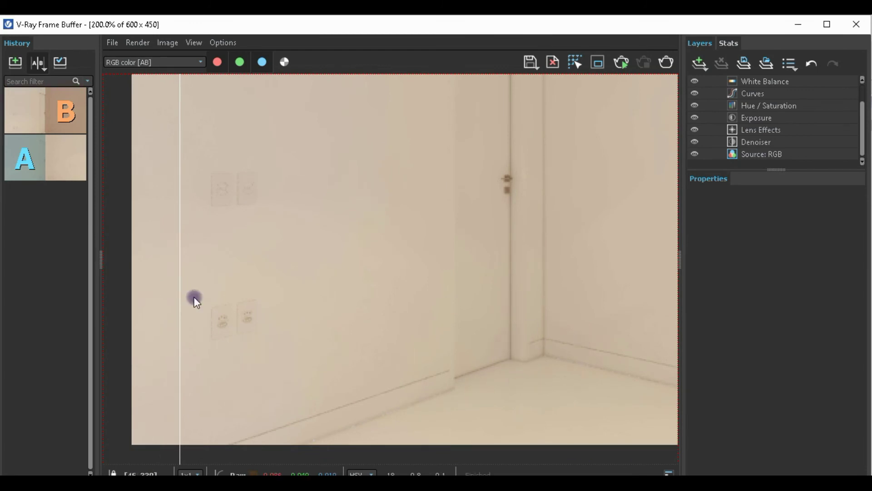
pyautogui.moveTo(184, 285); pyautogui.dragTo(489, 296)
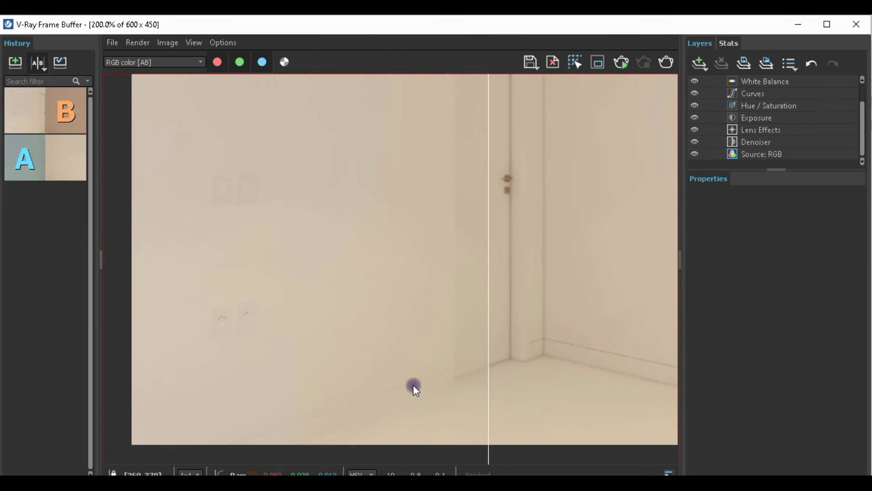
pyautogui.scroll(1, 461, 393)
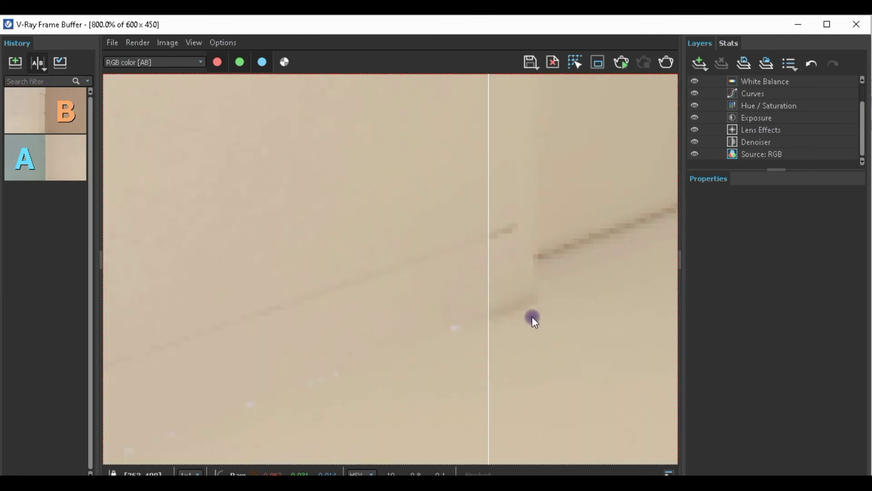
pyautogui.scroll(-1, 455, 333)
pyautogui.scroll(-1, 475, 283)
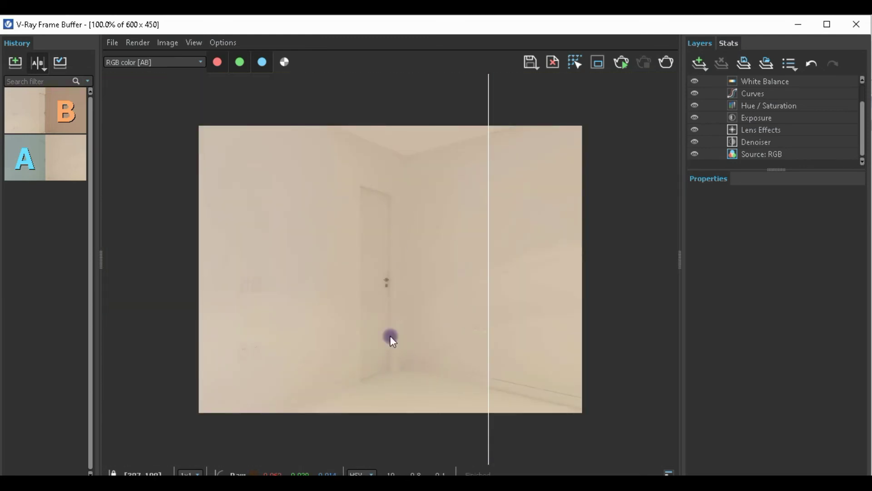
pyautogui.moveTo(489, 292); pyautogui.dragTo(593, 354)
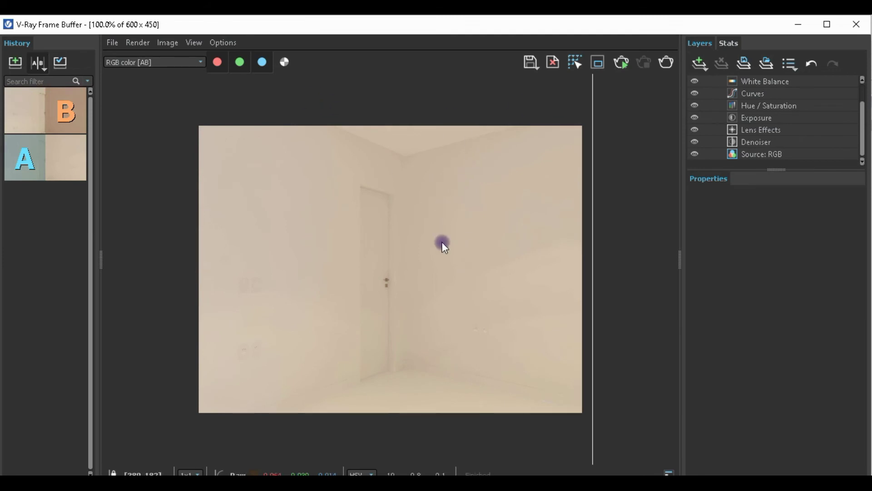
# Sweep the A/B comparison divider across the whole corner render to reveal version B, and close the frame buffer.
pyautogui.moveTo(593, 180); pyautogui.dragTo(164, 319)
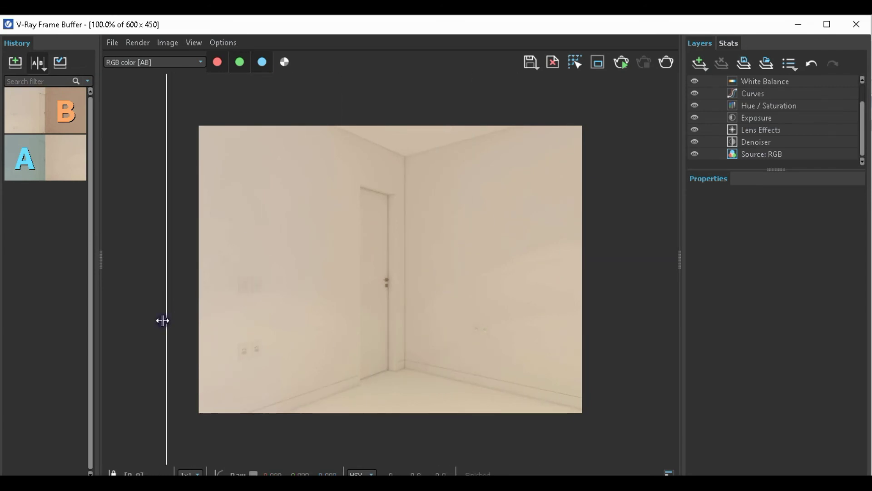
pyautogui.click(856, 24)
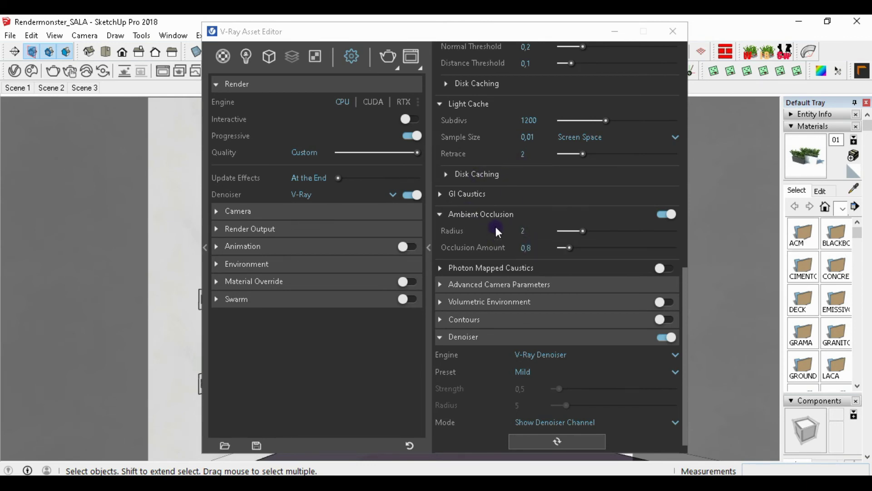
# Collapse the Ambient Occlusion settings, review the render settings back up to the noise limit and subdivs, and expand Render Output.
pyautogui.click(485, 215)
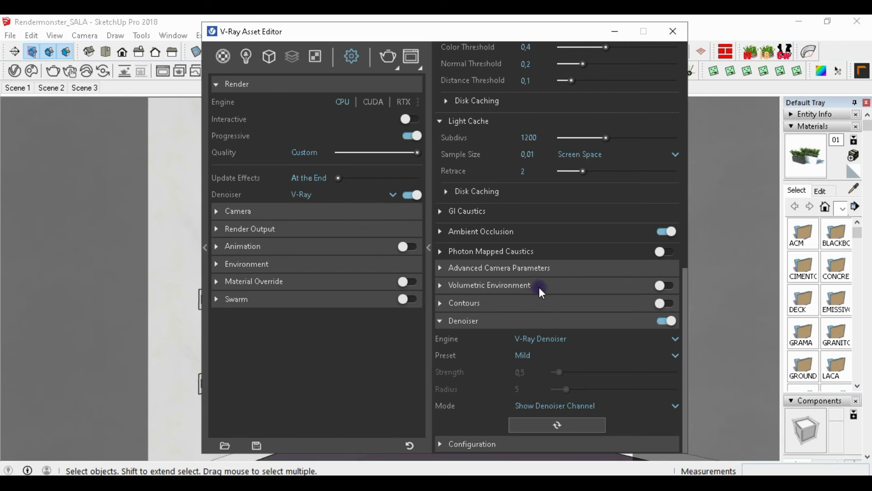
pyautogui.scroll(8, 589, 280)
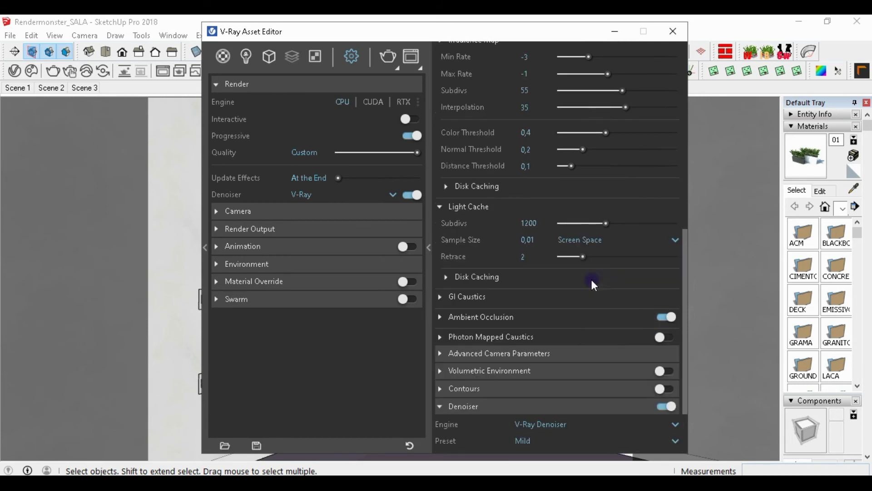
pyautogui.scroll(2, 629, 270)
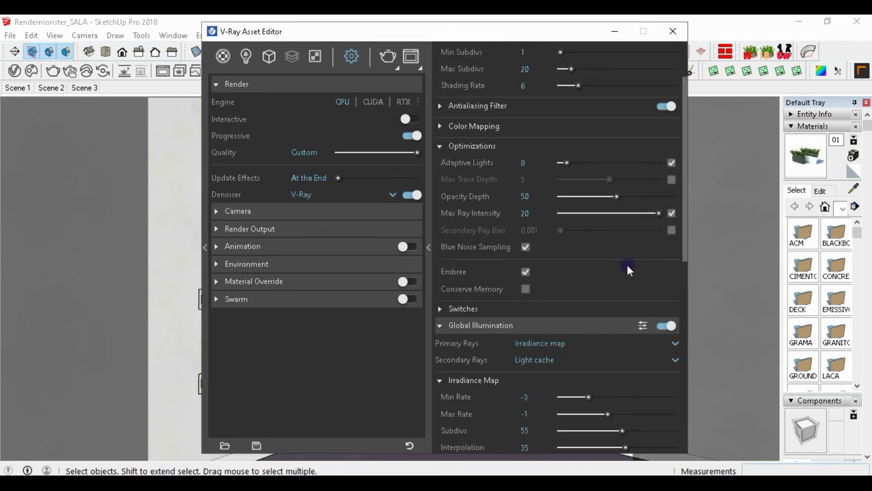
pyautogui.scroll(2, 627, 266)
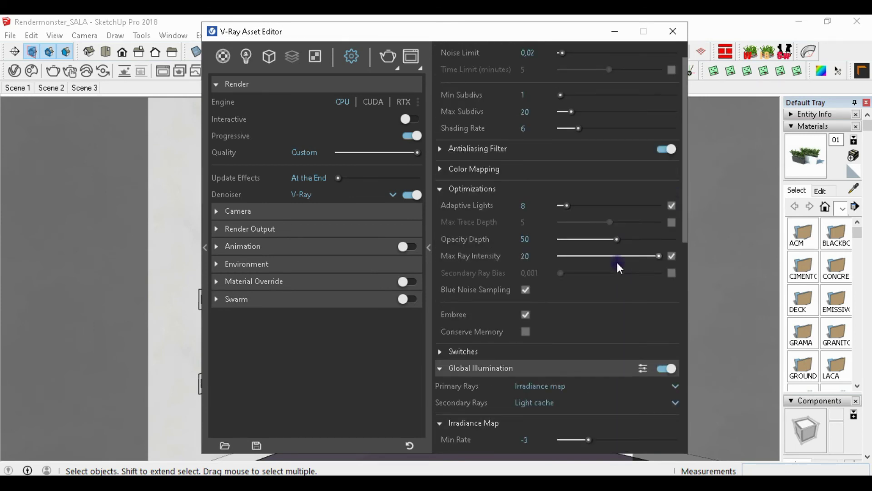
pyautogui.click(231, 228)
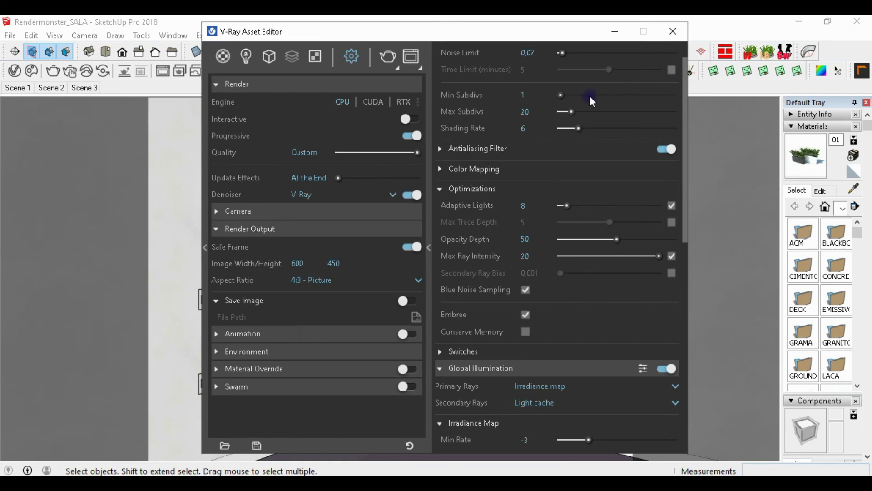
# Close the V-Ray Asset Editor and switch the model view to Scene 1.
pyautogui.click(673, 32)
pyautogui.click(25, 88)
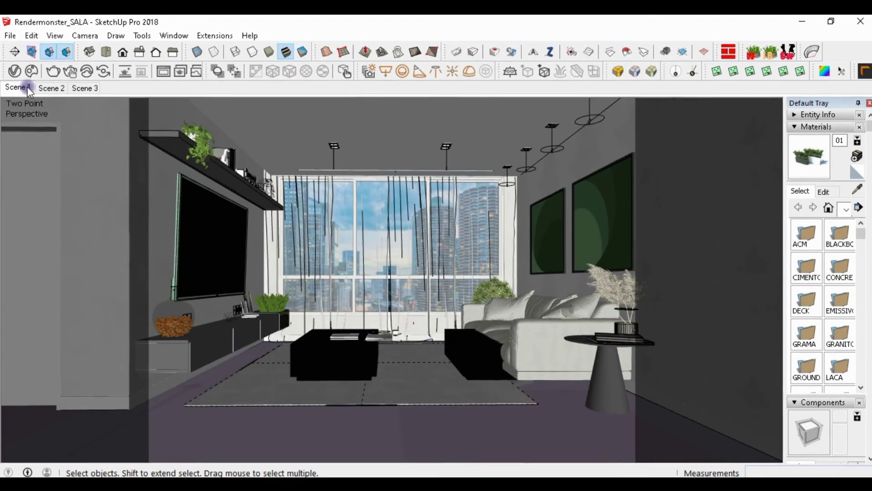